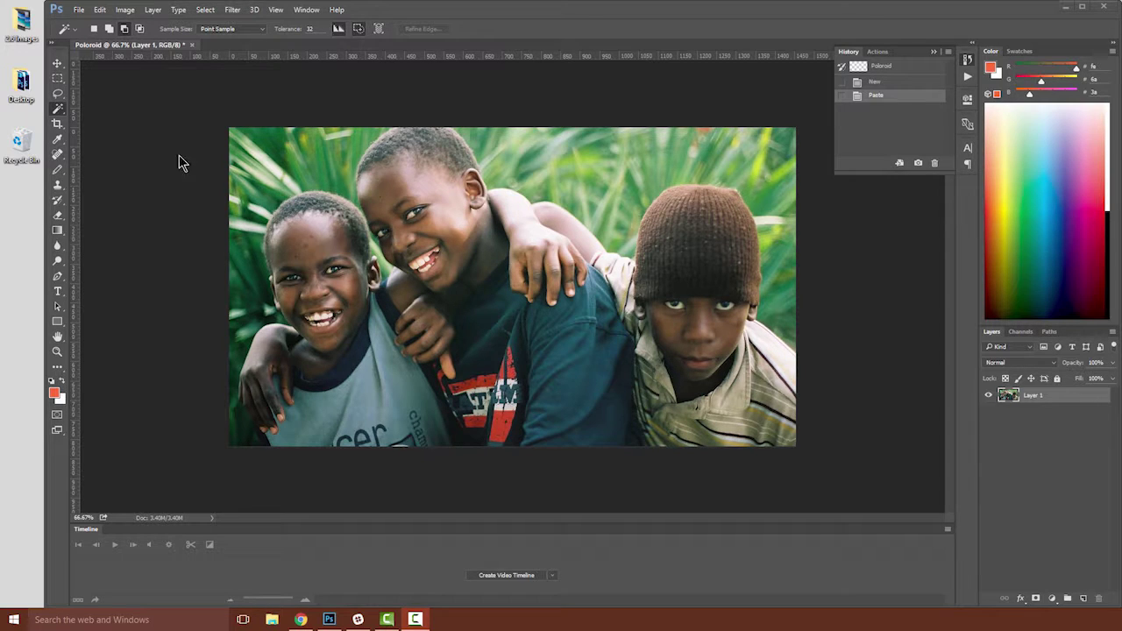
- Crop the photo to the two smiling boys, cutting away the boy in the knit hat
{"action": "left_click", "coordinate": [60, 124]}
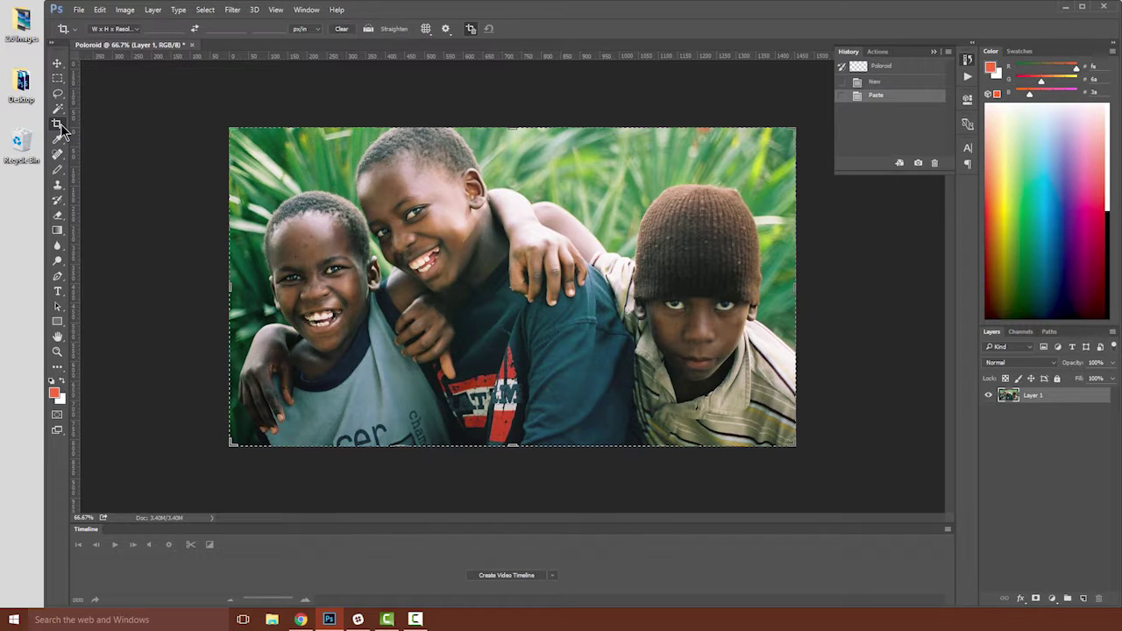
{"action": "left_click_drag", "start_coordinate": [796, 290], "coordinate": [658, 286]}
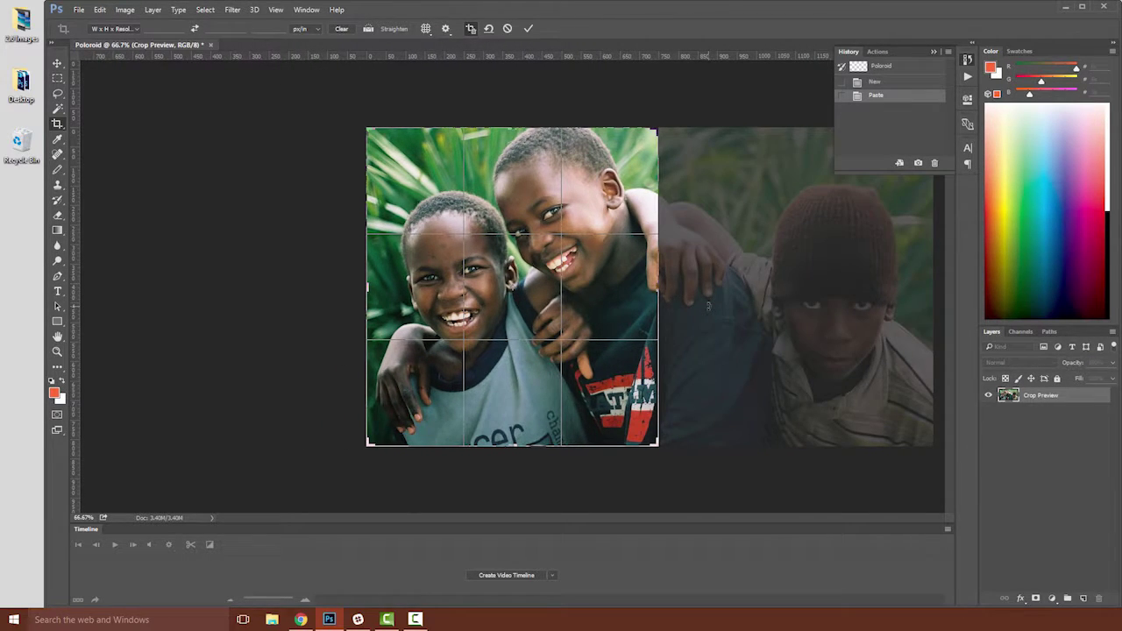
{"action": "key", "text": "Return"}
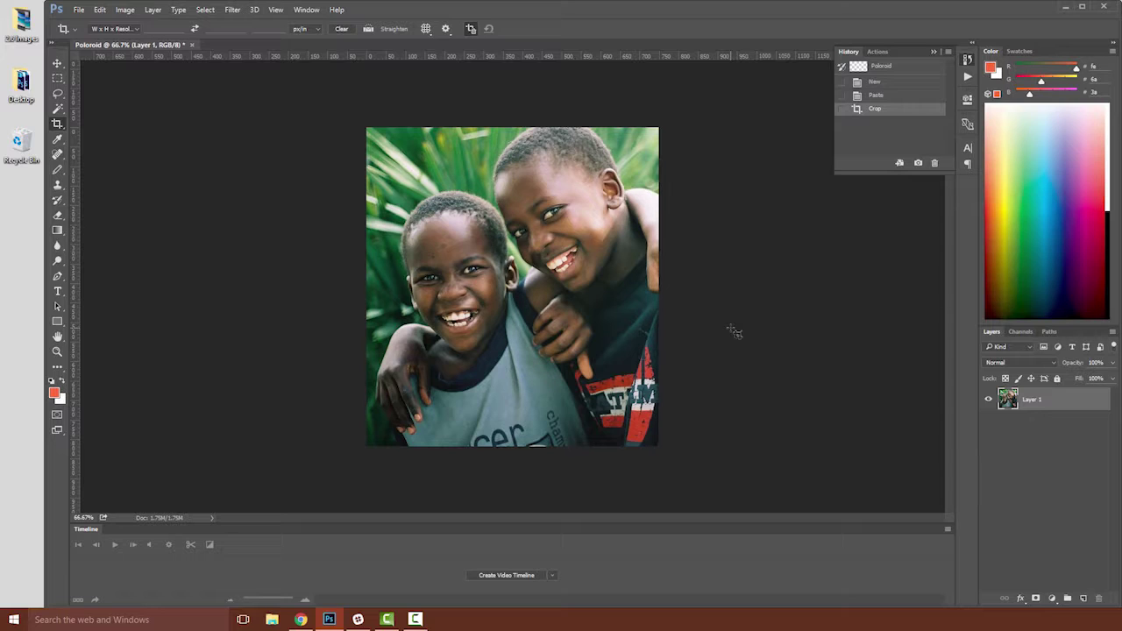
- Free-transform the photo layer down to about 86%, centred on the canvas with an even margin all around
{"action": "left_click", "coordinate": [57, 66]}
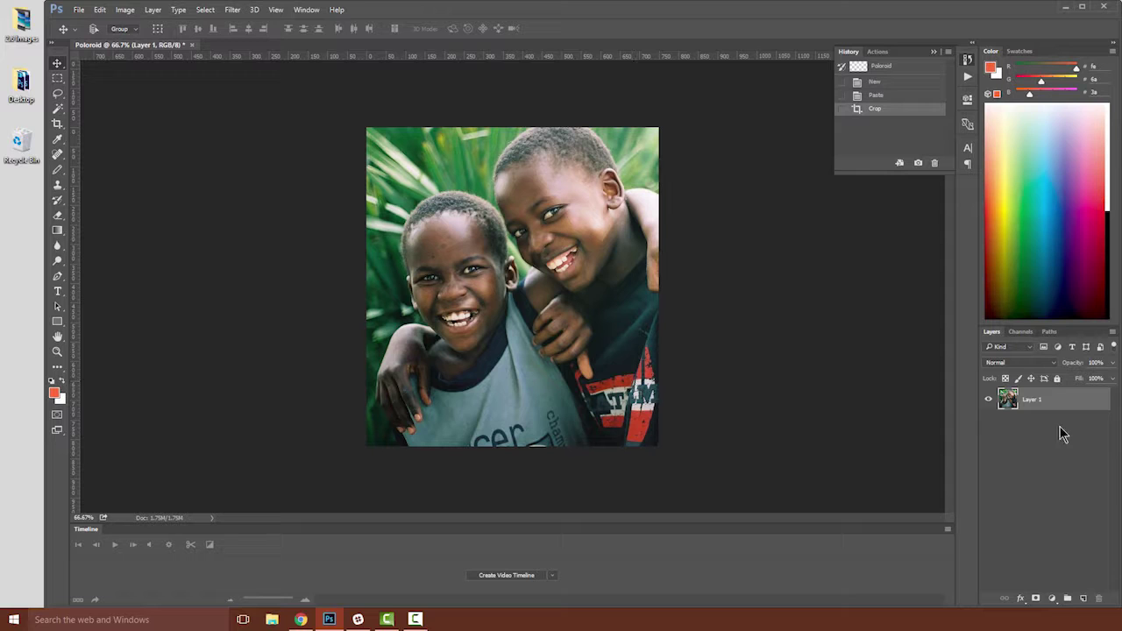
{"action": "key", "text": "ctrl+t"}
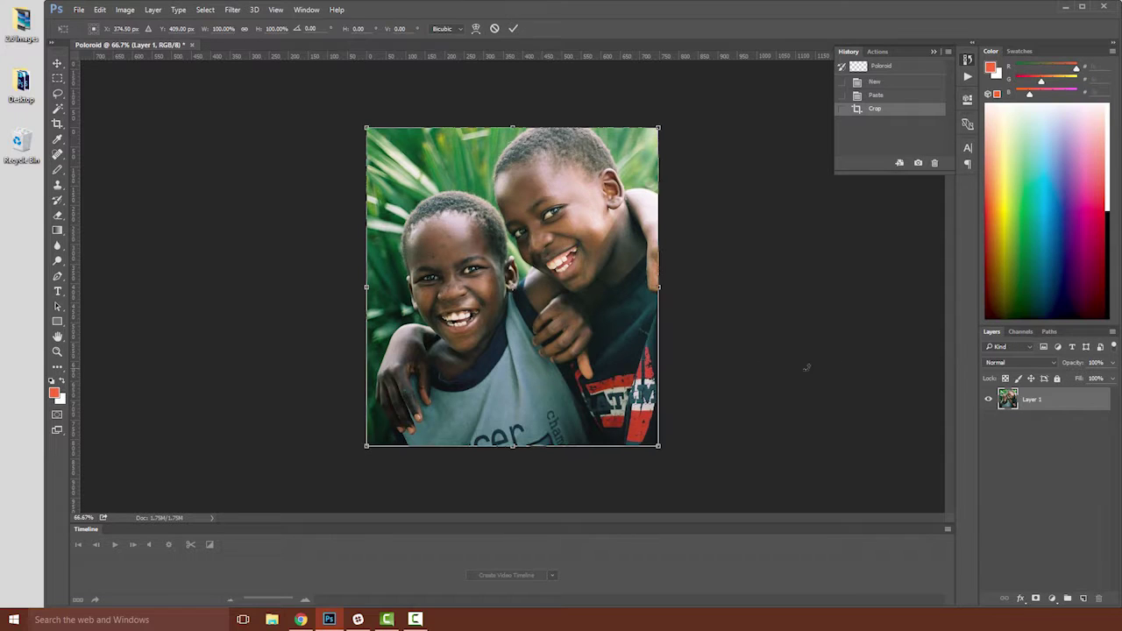
{"action": "left_click_drag", "start_coordinate": [658, 446], "coordinate": [627, 413]}
{"action": "mouse_move", "coordinate": [568, 351]}
{"action": "left_mouse_down"}
{"action": "mouse_move", "coordinate": [583, 365]}
{"action": "mouse_move", "coordinate": [579, 355]}
{"action": "left_mouse_up"}
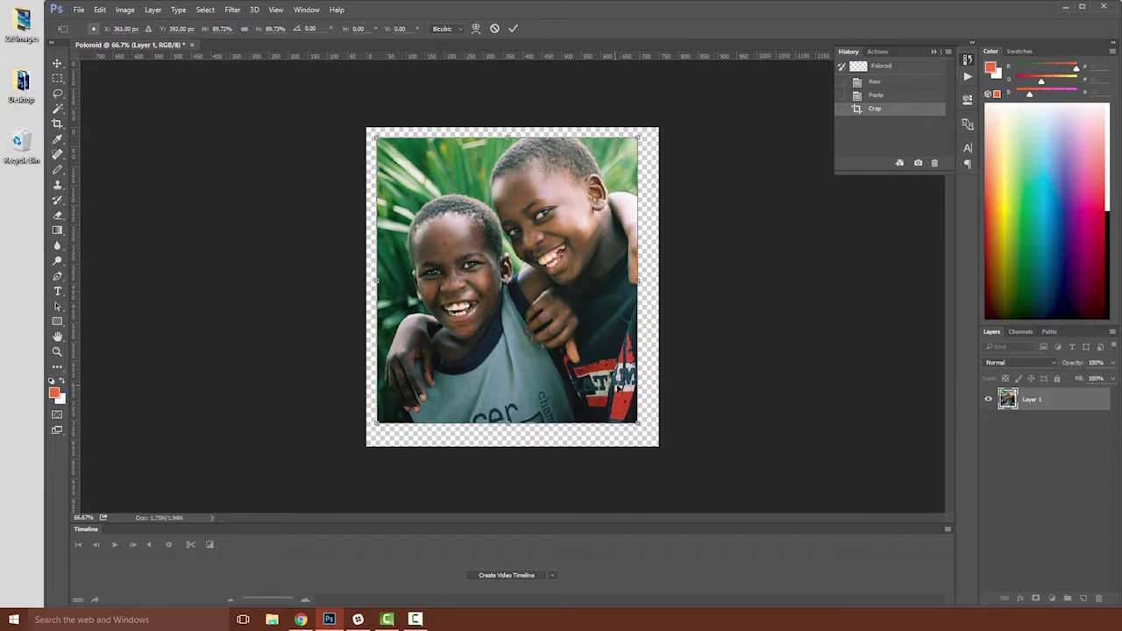
{"action": "left_click_drag", "start_coordinate": [620, 391], "coordinate": [624, 386]}
{"action": "left_click_drag", "start_coordinate": [646, 423], "coordinate": [609, 391]}
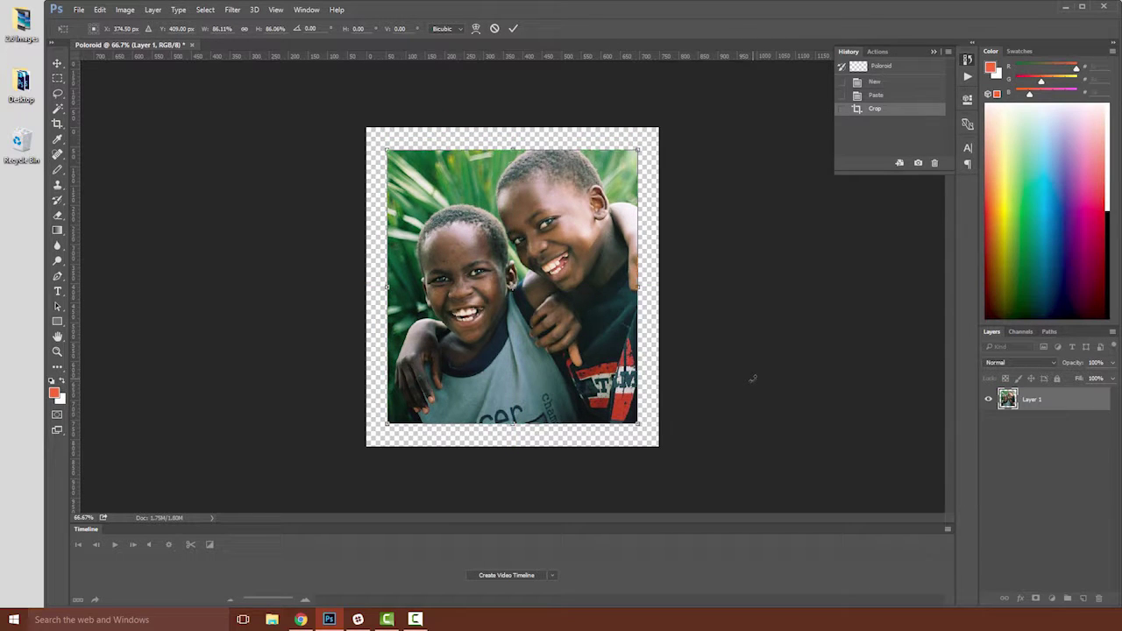
- Nudge the scaled photo up 24 px to leave a wider lower margin, and apply the transform
{"action": "key", "text": "Up"}
{"action": "key", "text": "Up"}
{"action": "key", "text": "Up"}
{"action": "key", "text": "Up"}
{"action": "key", "text": "Up"}
{"action": "key", "text": "Up"}
{"action": "key", "text": "Up"}
{"action": "key", "text": "Up"}
{"action": "key", "text": "Up"}
{"action": "key", "text": "Up"}
{"action": "key", "text": "Up"}
{"action": "key", "text": "Up"}
{"action": "key", "text": "Up"}
{"action": "key", "text": "Up"}
{"action": "key", "text": "Up"}
{"action": "key", "text": "Up"}
{"action": "key", "text": "Up"}
{"action": "key", "text": "Up"}
{"action": "key", "text": "Up"}
{"action": "key", "text": "Up"}
{"action": "key", "text": "Up"}
{"action": "key", "text": "Up"}
{"action": "key", "text": "Up"}
{"action": "key", "text": "Up"}
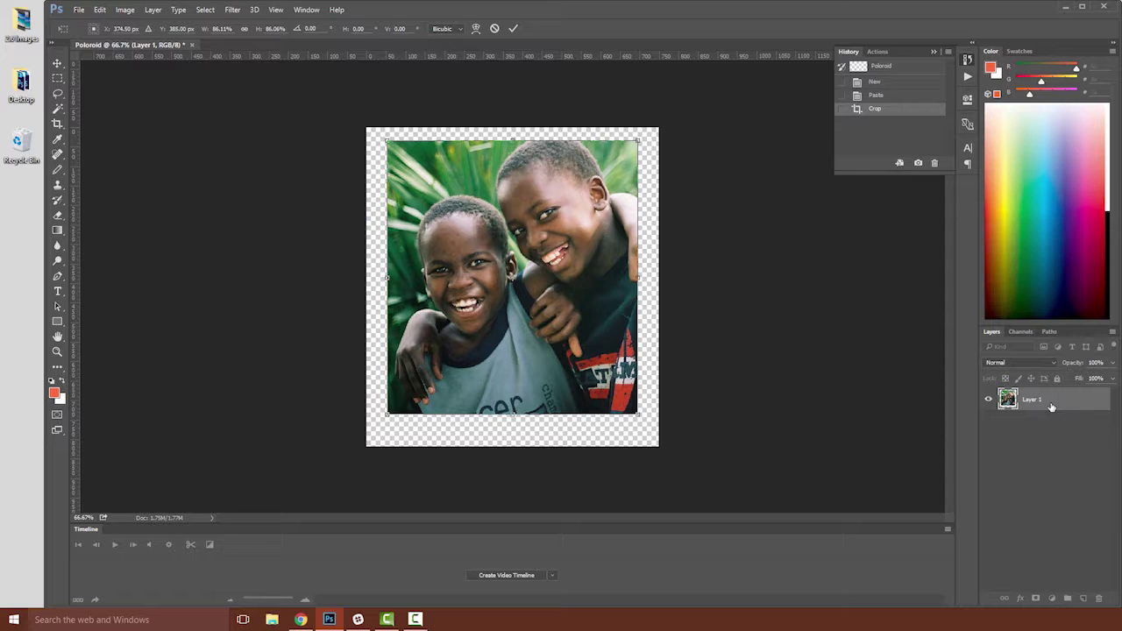
{"action": "key", "text": "Return"}
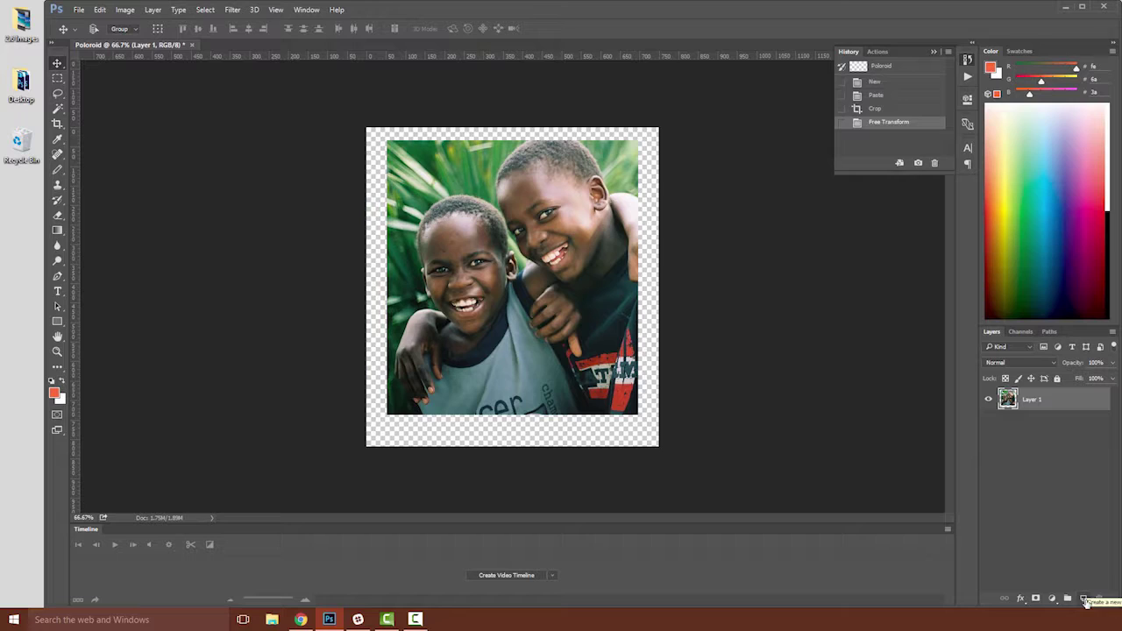
- Add a new layer beneath the photo layer and select the whole canvas
{"action": "left_click", "coordinate": [1083, 599]}
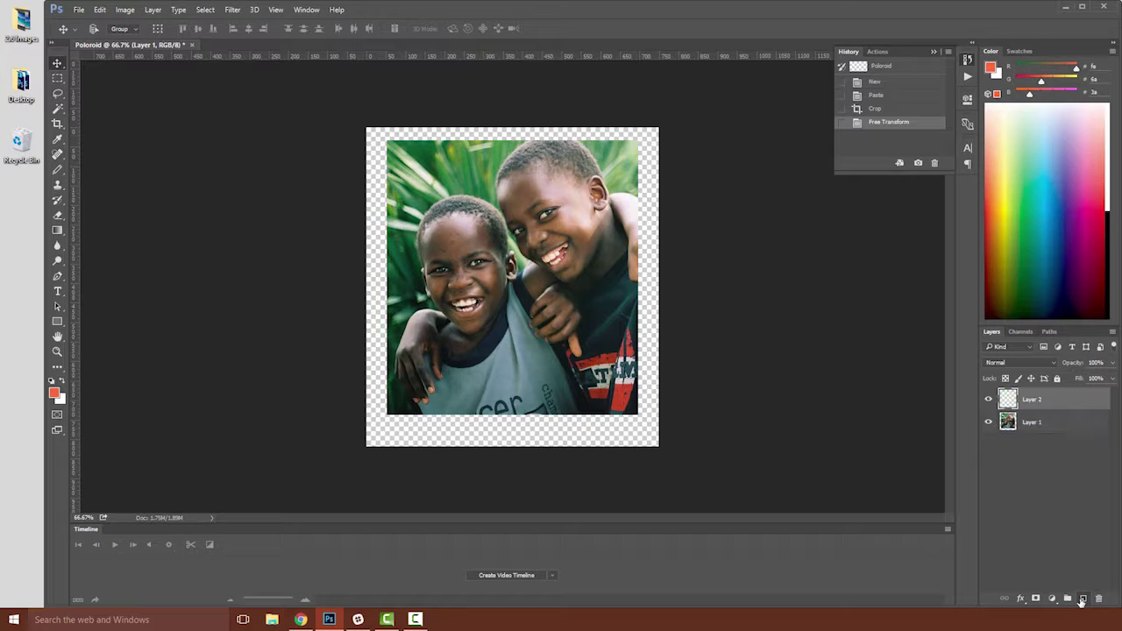
{"action": "left_click_drag", "start_coordinate": [1059, 400], "coordinate": [1045, 434]}
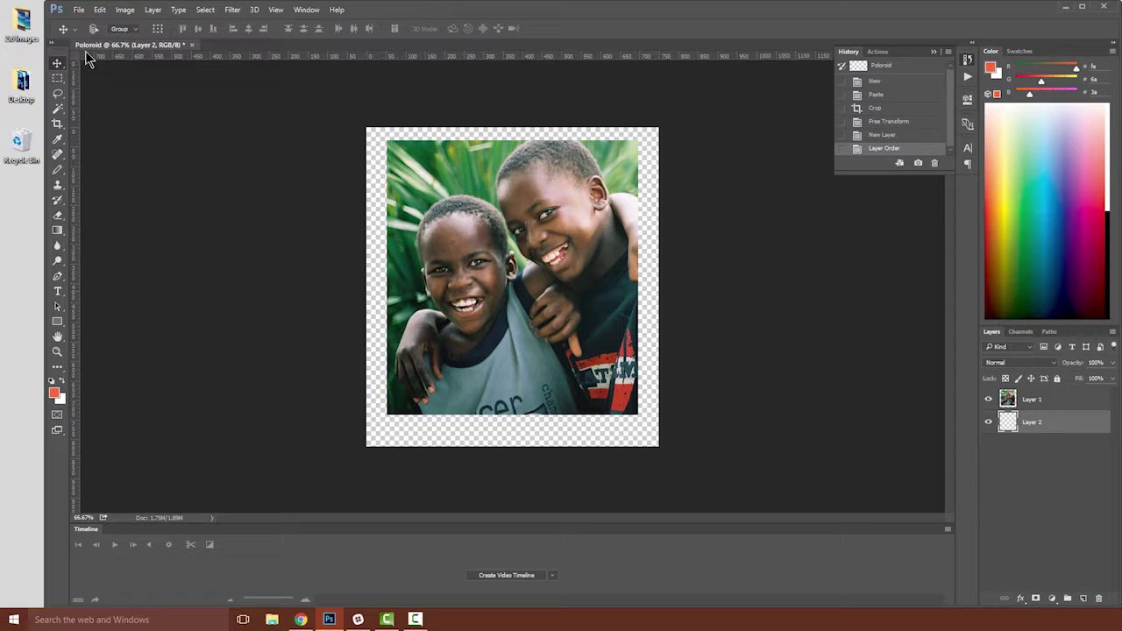
{"action": "left_click", "coordinate": [101, 10]}
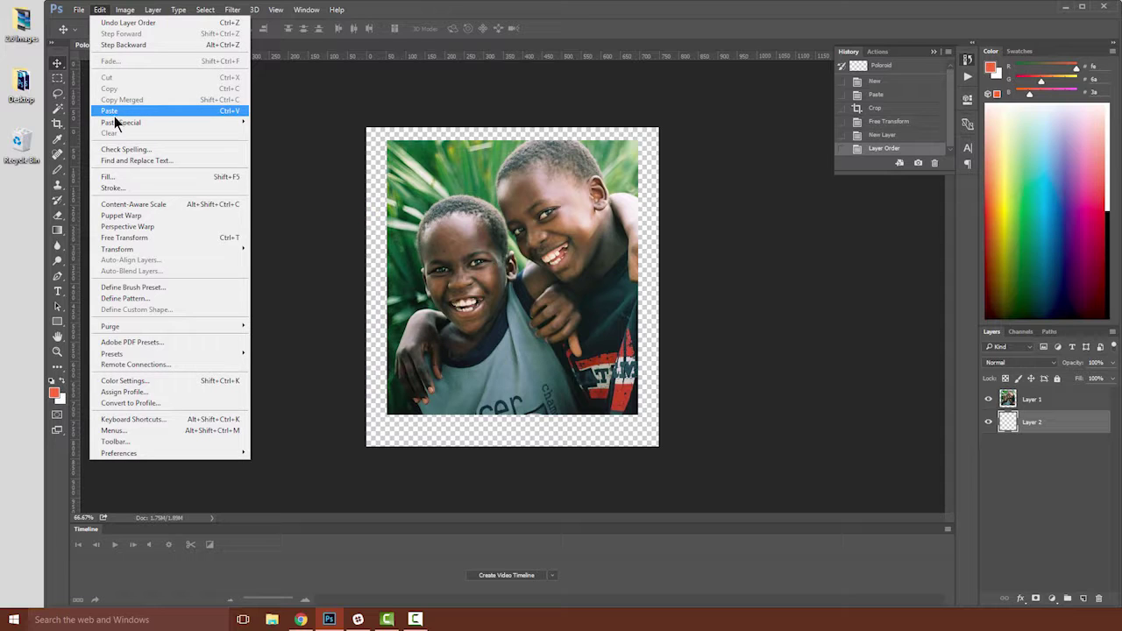
{"action": "left_click", "coordinate": [435, 98]}
{"action": "key", "text": "ctrl+a"}
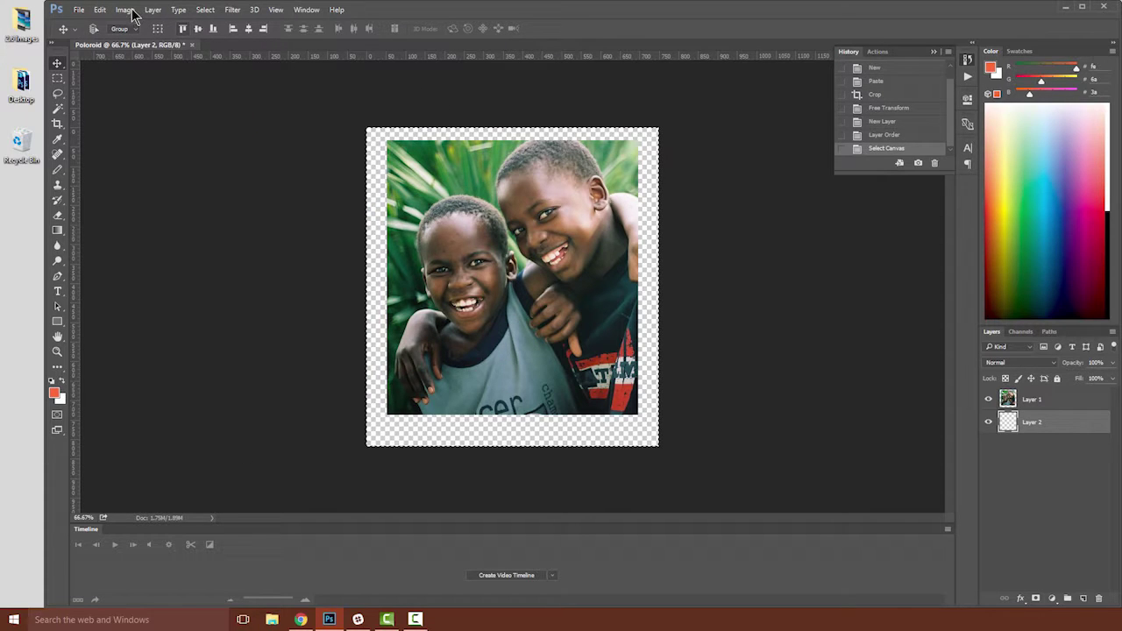
- Fill the lower layer with off-white f8f8f8 (K 2%) at 100% opacity in Normal mode, and deselect
{"action": "left_click", "coordinate": [100, 10]}
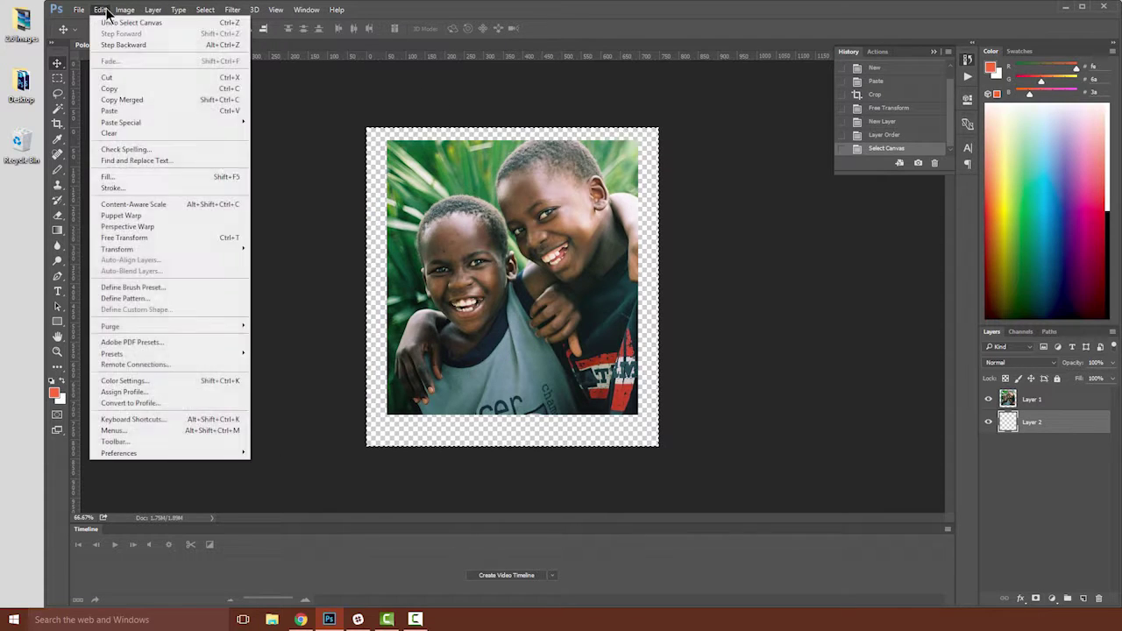
{"action": "left_click", "coordinate": [134, 176]}
{"action": "left_click_drag", "start_coordinate": [529, 205], "coordinate": [214, 185]}
{"action": "left_click", "coordinate": [244, 205]}
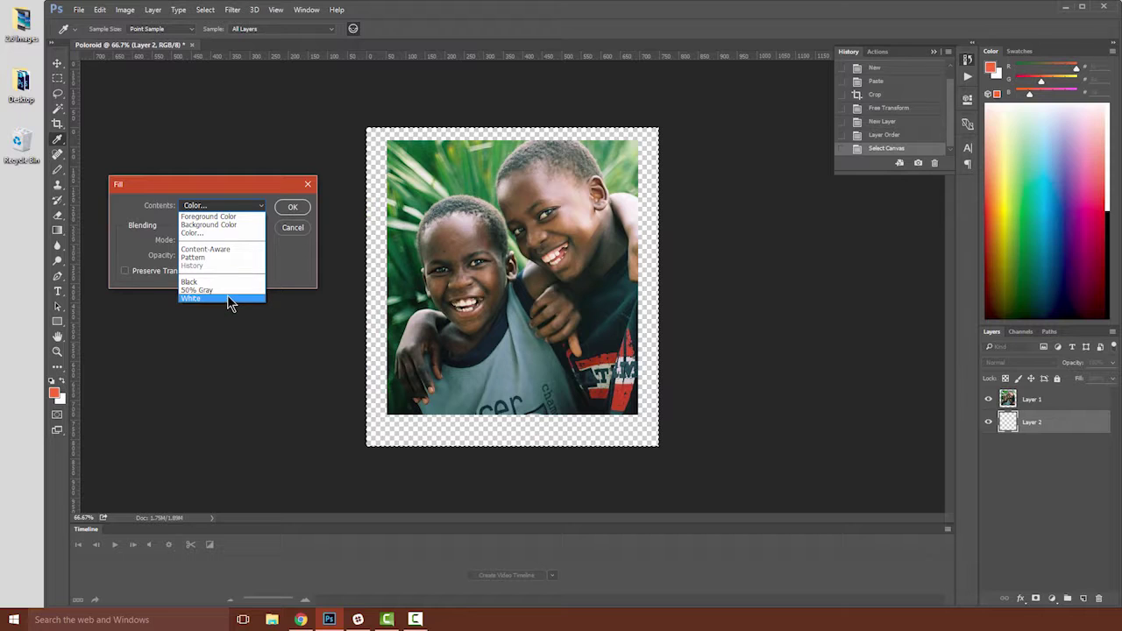
{"action": "left_click", "coordinate": [233, 233]}
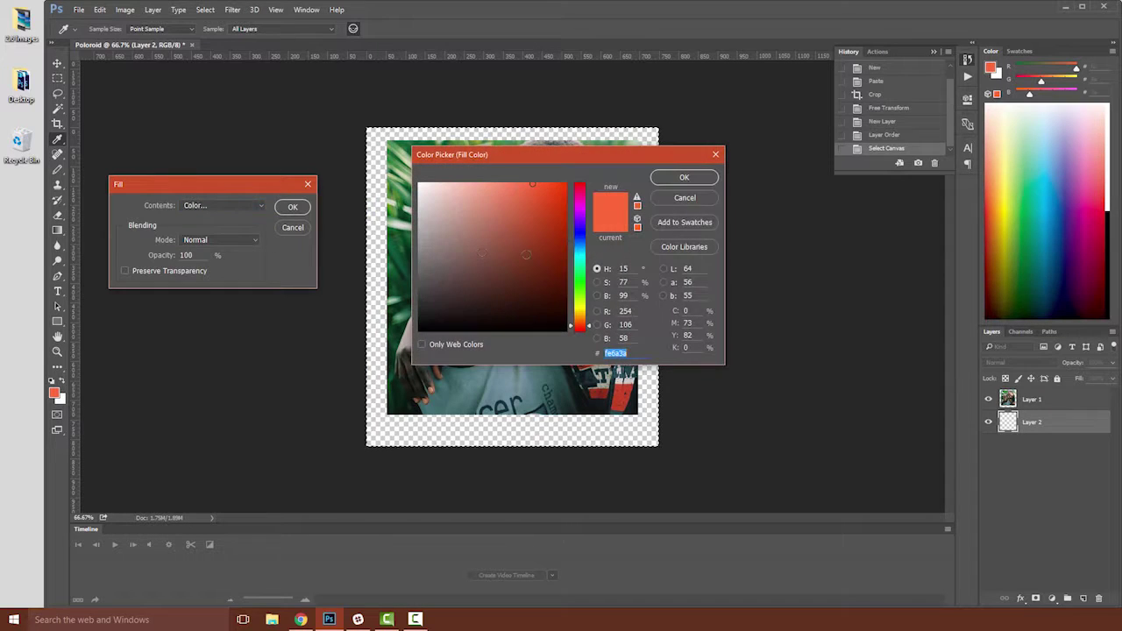
{"action": "left_click_drag", "start_coordinate": [459, 233], "coordinate": [419, 184]}
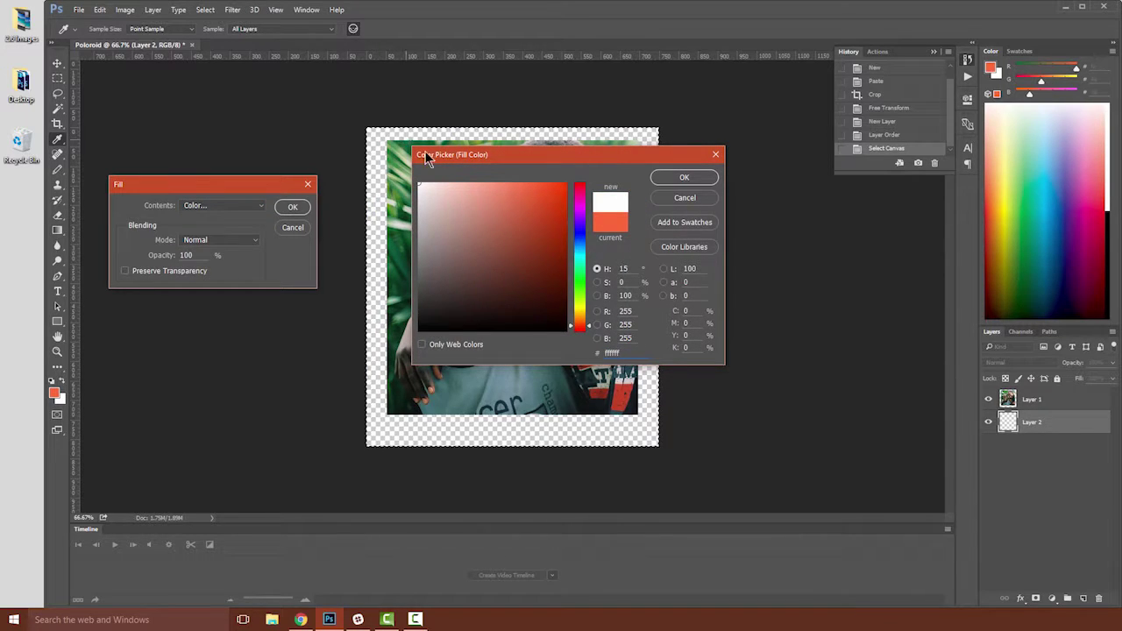
{"action": "left_click", "coordinate": [688, 348]}
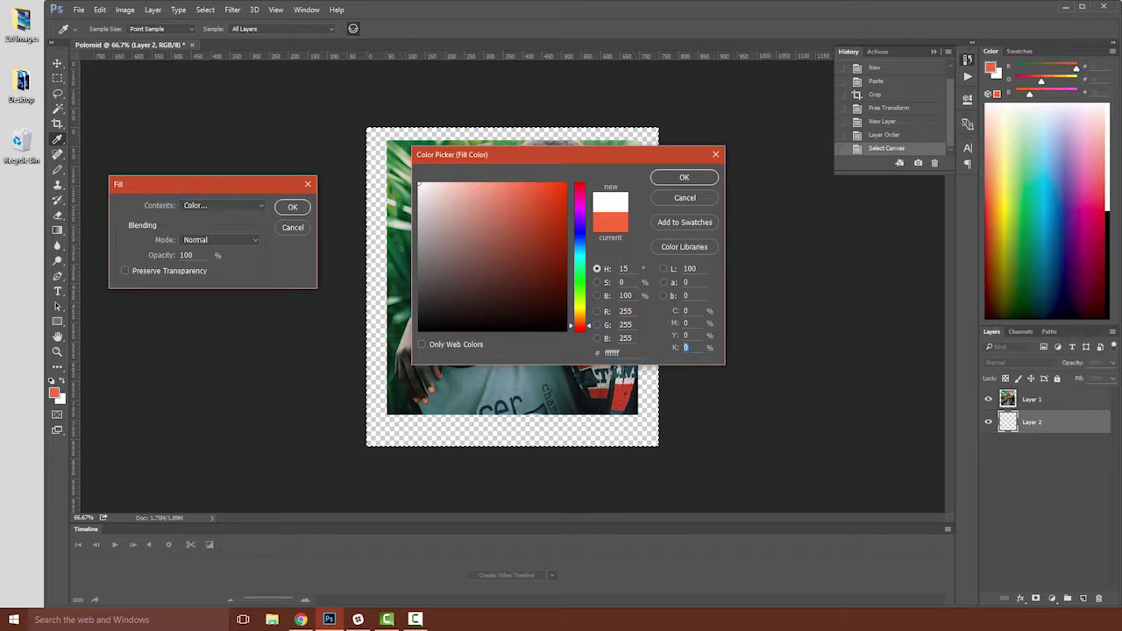
{"action": "type", "text": "2"}
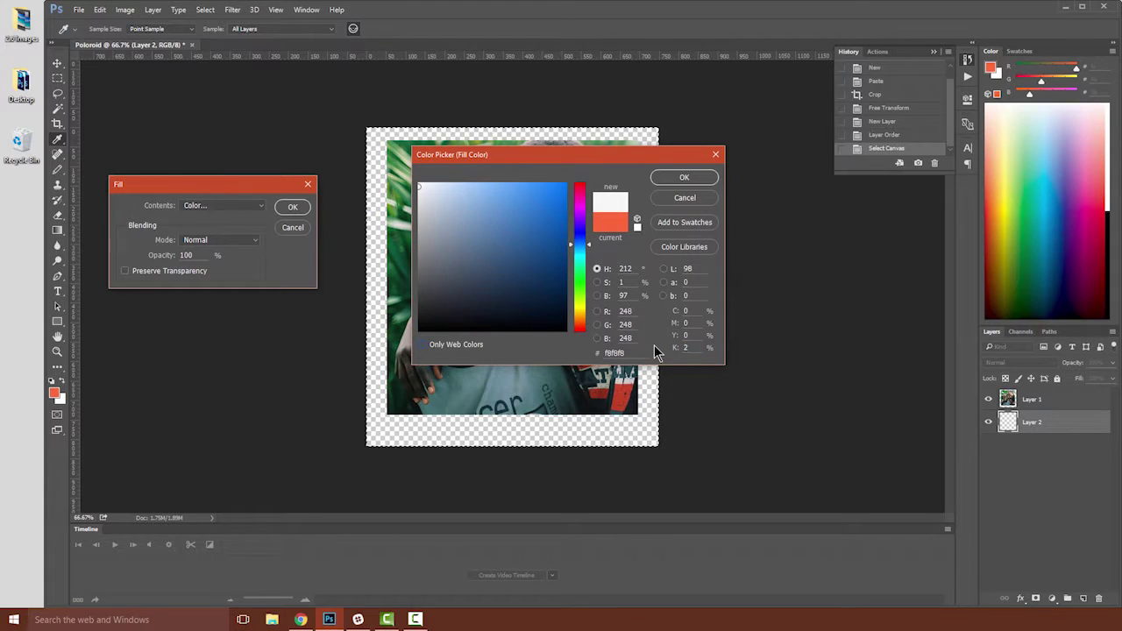
{"action": "left_click", "coordinate": [704, 179]}
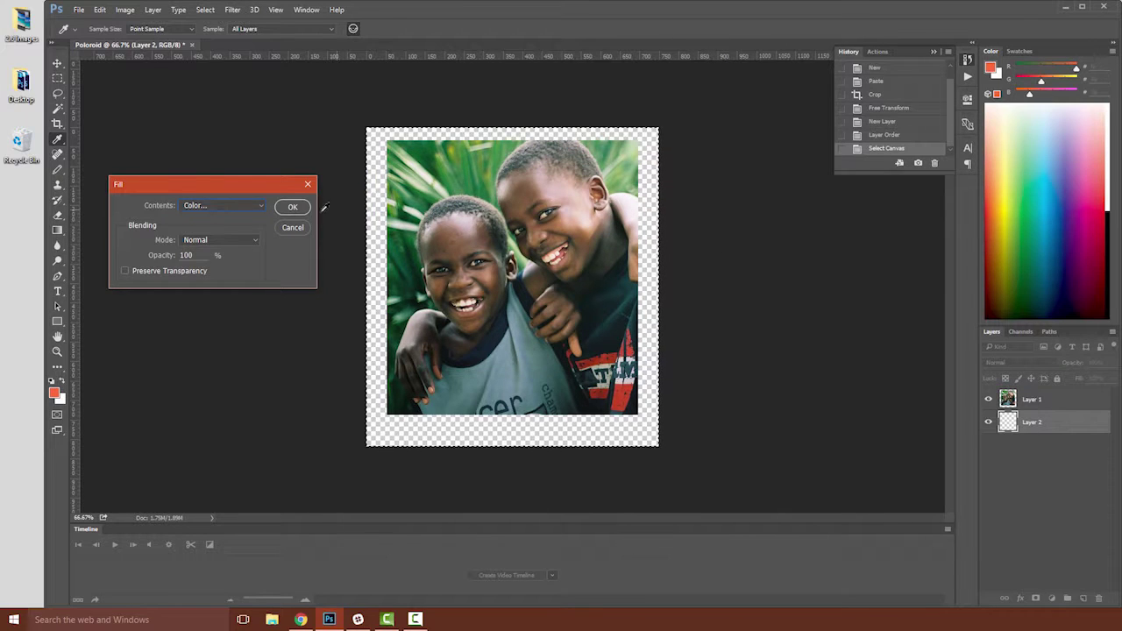
{"action": "left_click", "coordinate": [293, 206]}
{"action": "key", "text": "v"}
{"action": "key", "text": "ctrl+d"}
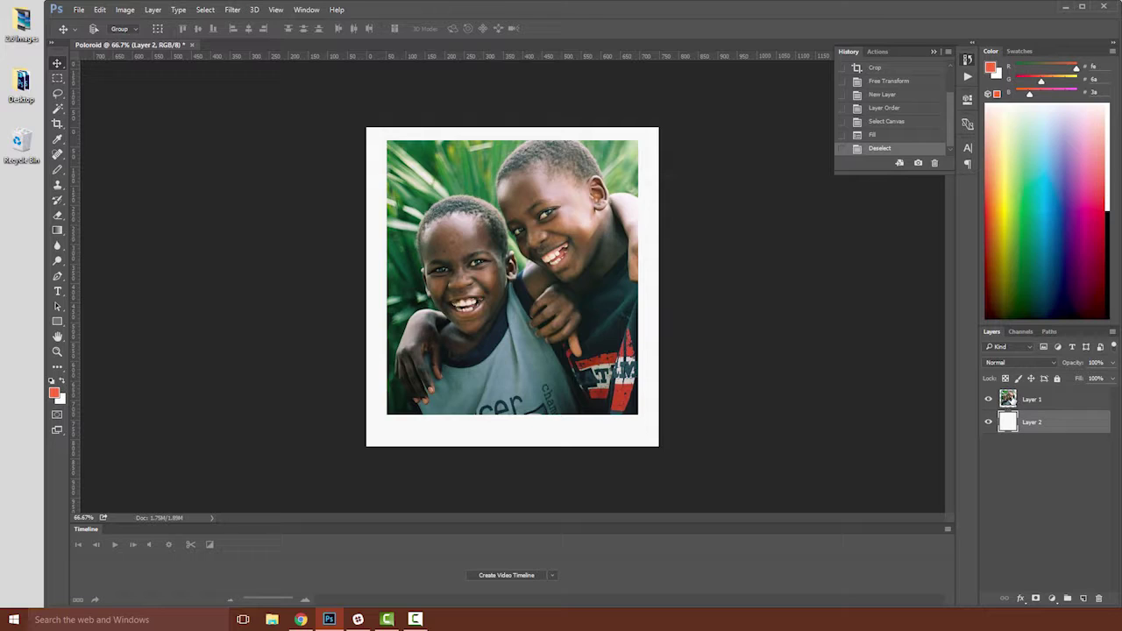
- Load the photo layer's outline as a selection and add a Levels adjustment layer masked to it
{"action": "left_click", "coordinate": [1009, 400]}
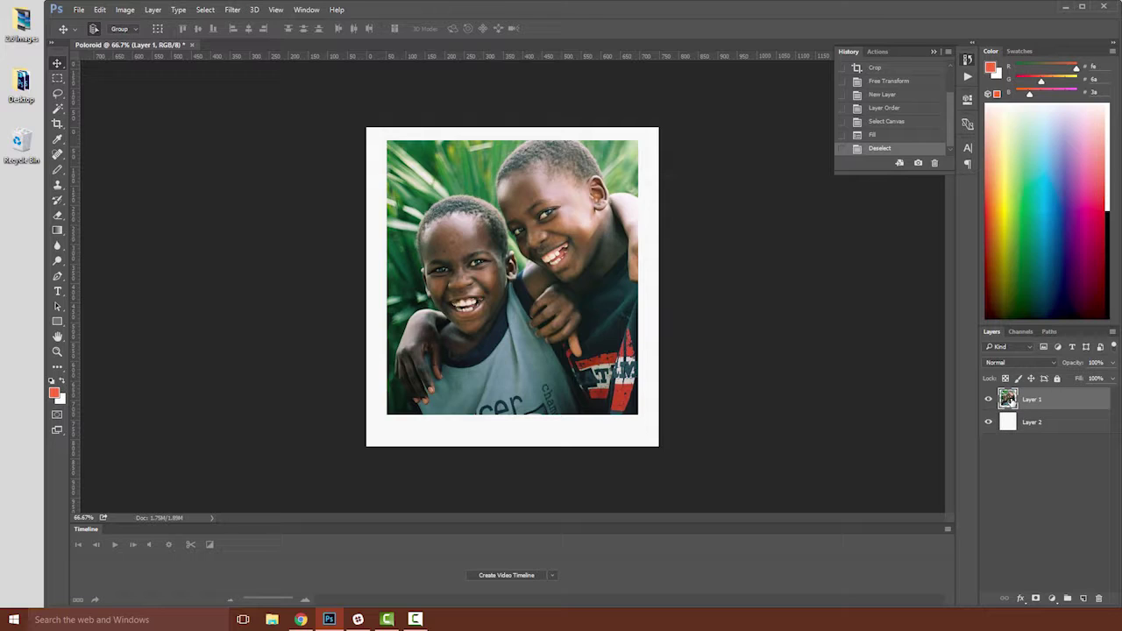
{"action": "left_click", "coordinate": [1008, 401], "text": "ctrl"}
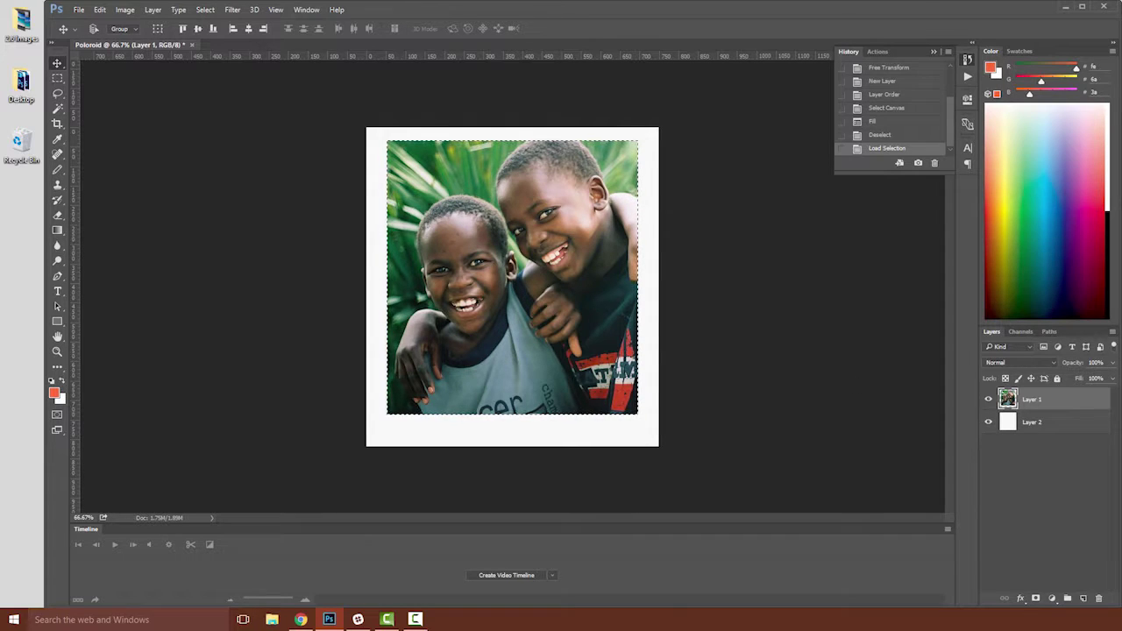
{"action": "left_click", "coordinate": [152, 10]}
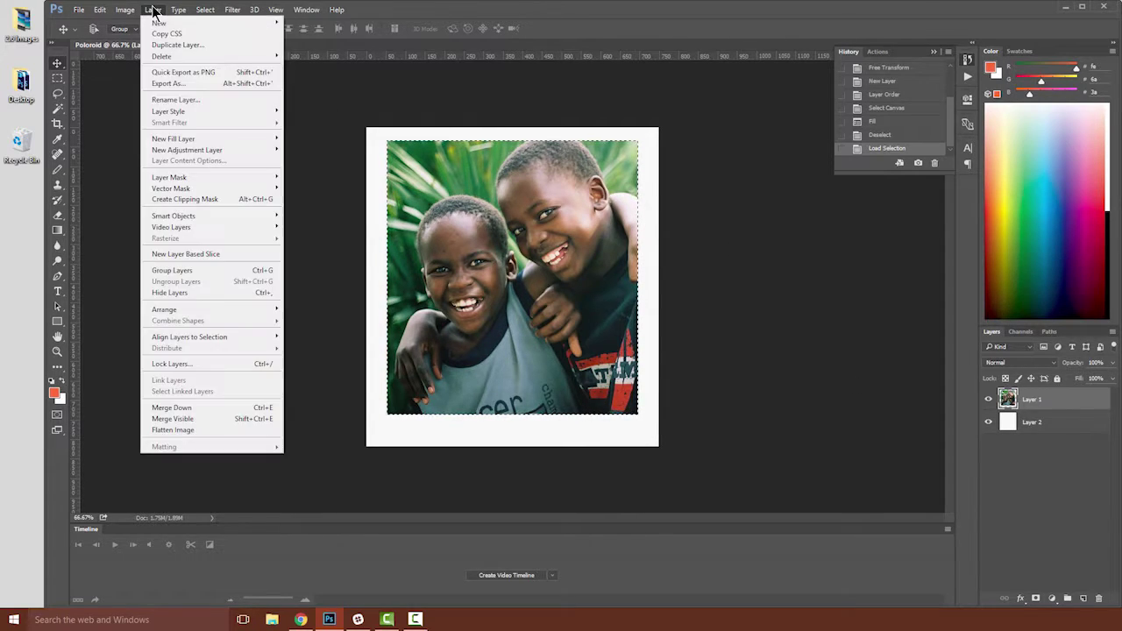
{"action": "mouse_move", "coordinate": [188, 154]}
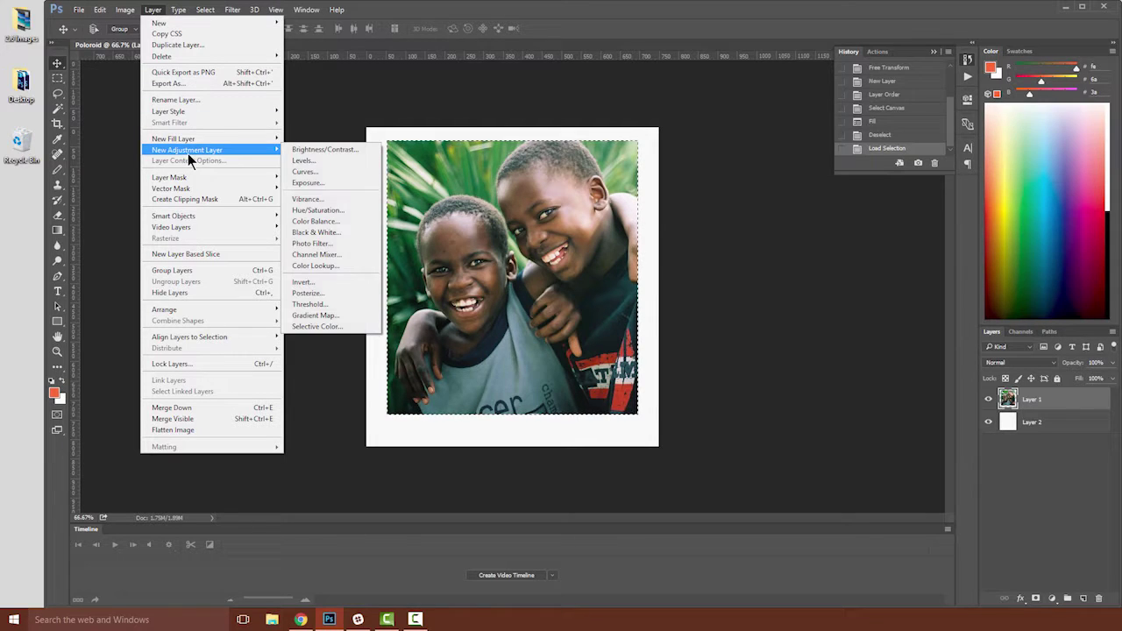
{"action": "left_click", "coordinate": [303, 161]}
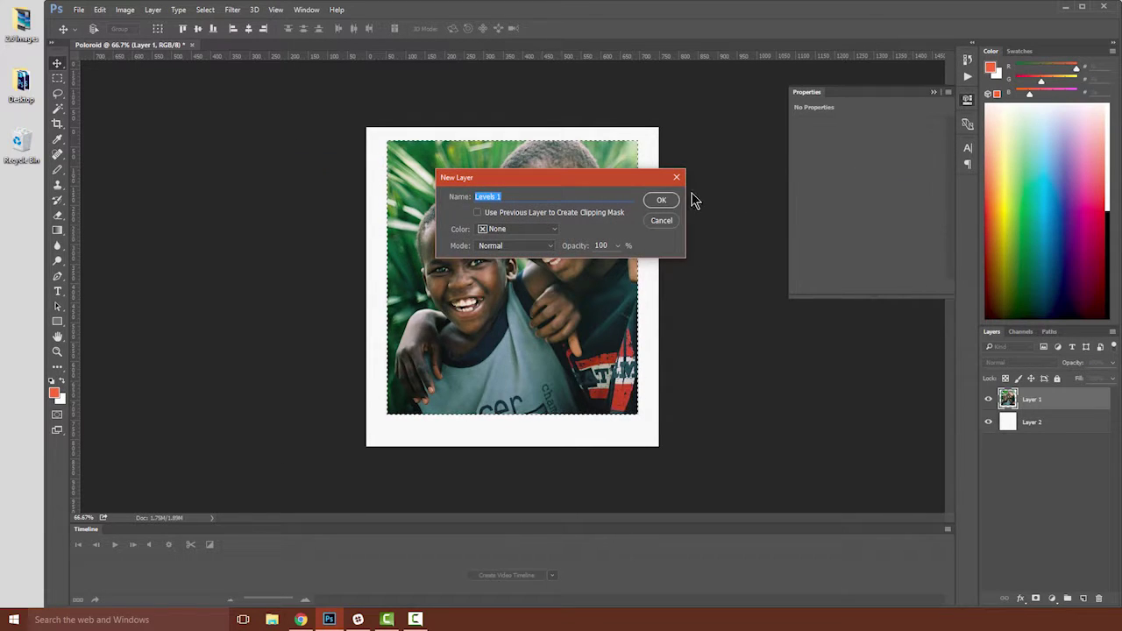
{"action": "left_click", "coordinate": [664, 201]}
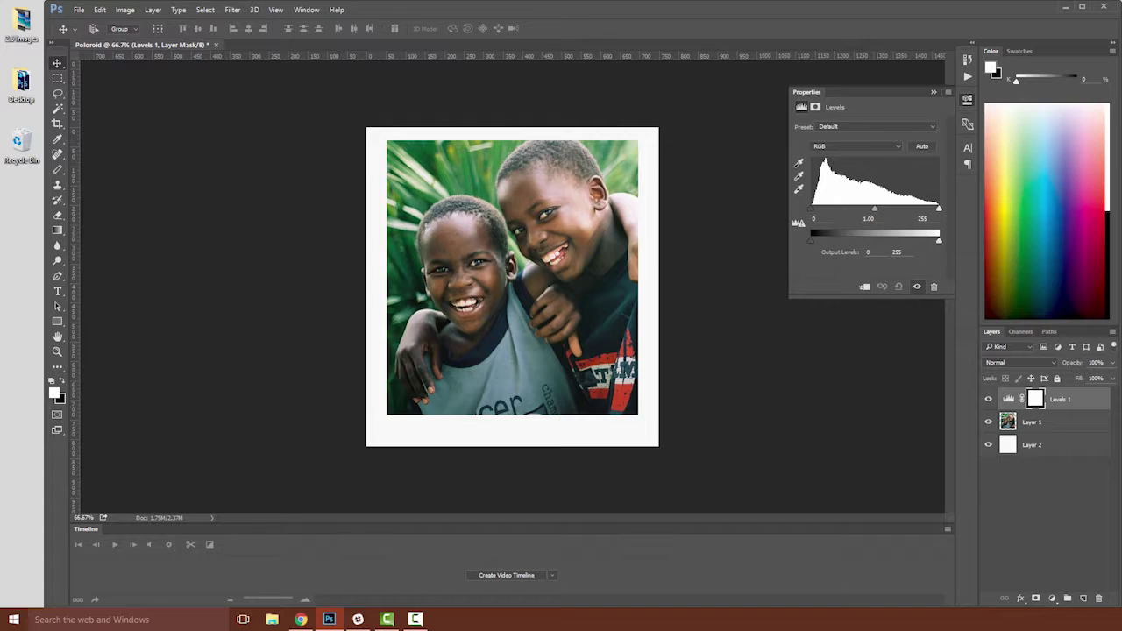
- Raise the photo's contrast by setting the Levels black input to 43 and the white input to 199
{"action": "left_click", "coordinate": [815, 210]}
{"action": "left_click_drag", "start_coordinate": [817, 216], "coordinate": [835, 220]}
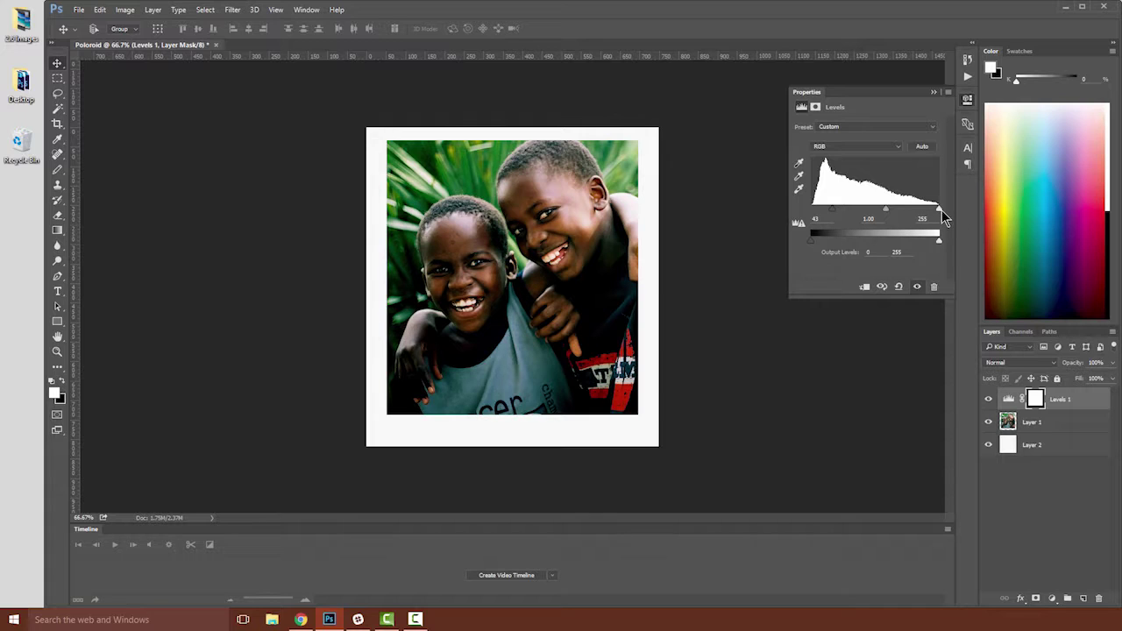
{"action": "left_click_drag", "start_coordinate": [939, 210], "coordinate": [913, 215]}
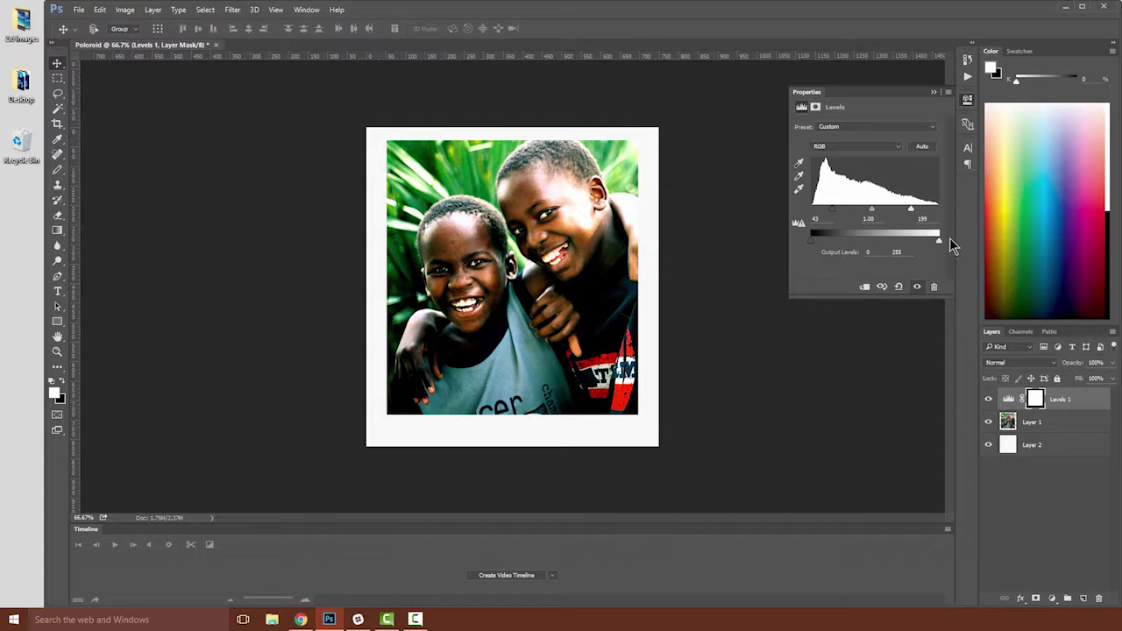
{"action": "left_click", "coordinate": [933, 92]}
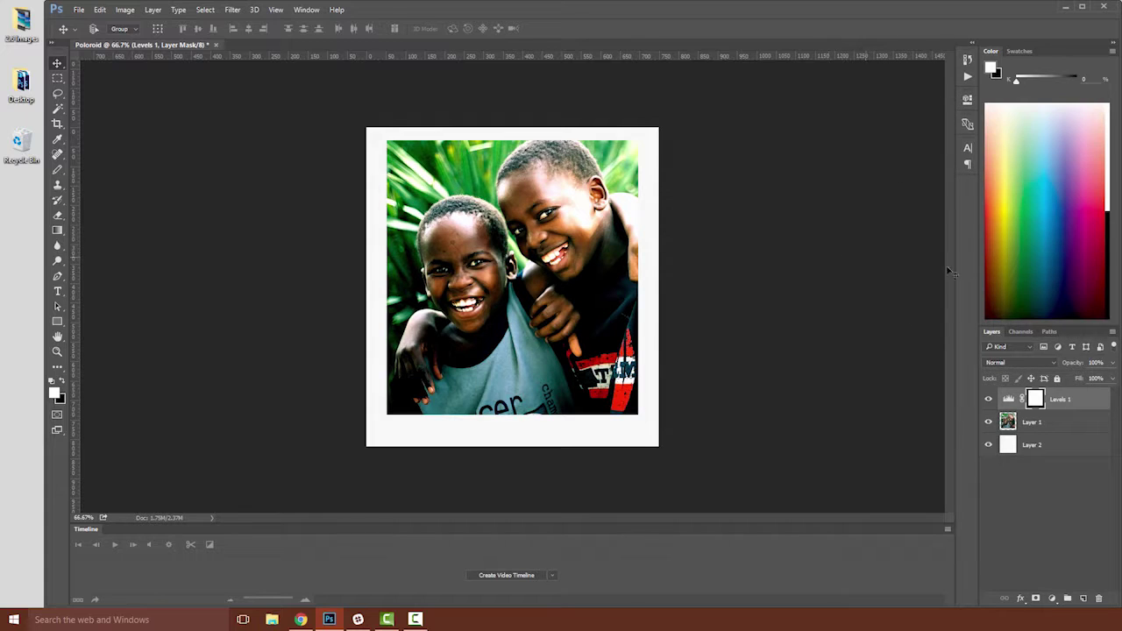
- Add a new layer above the Levels adjustment and load the photo layer's outline as a selection
{"action": "left_click", "coordinate": [1084, 597]}
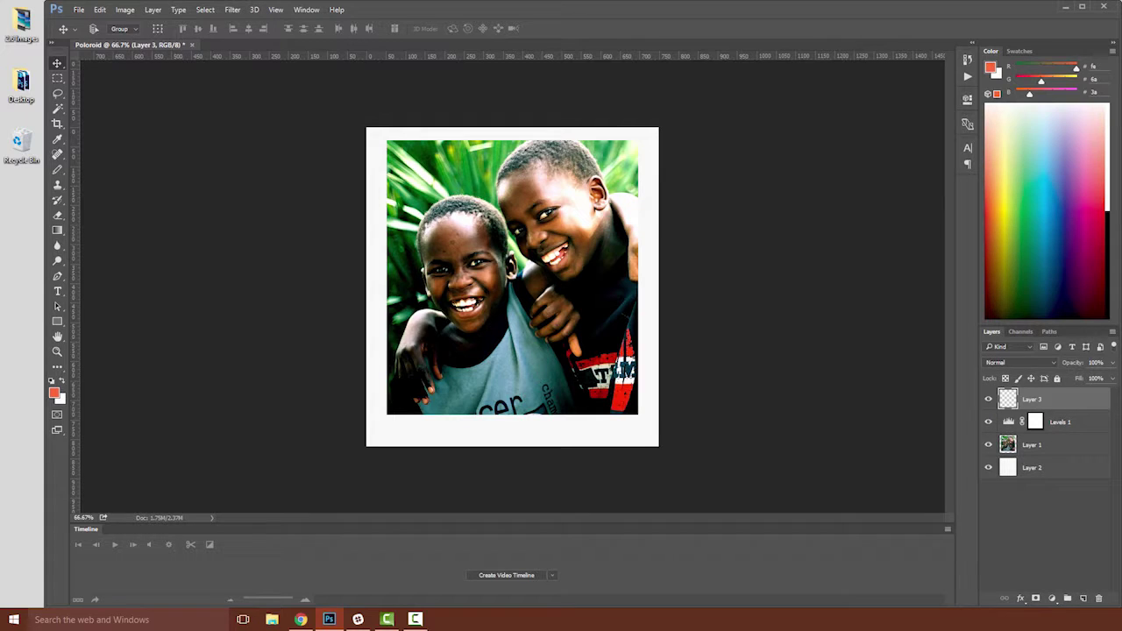
{"action": "key", "text": "ctrl"}
{"action": "left_click", "coordinate": [1008, 444], "text": "ctrl"}
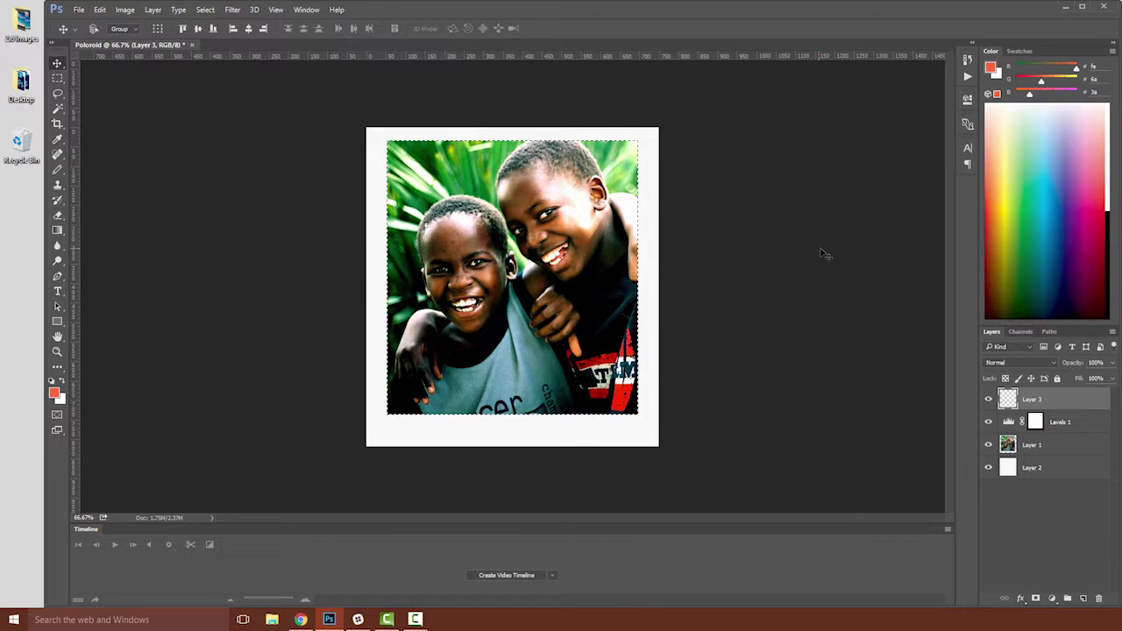
- Fill the selected photo area on the new top layer with yellow cdbb22 at 100% opacity in Normal mode
{"action": "left_click", "coordinate": [100, 11]}
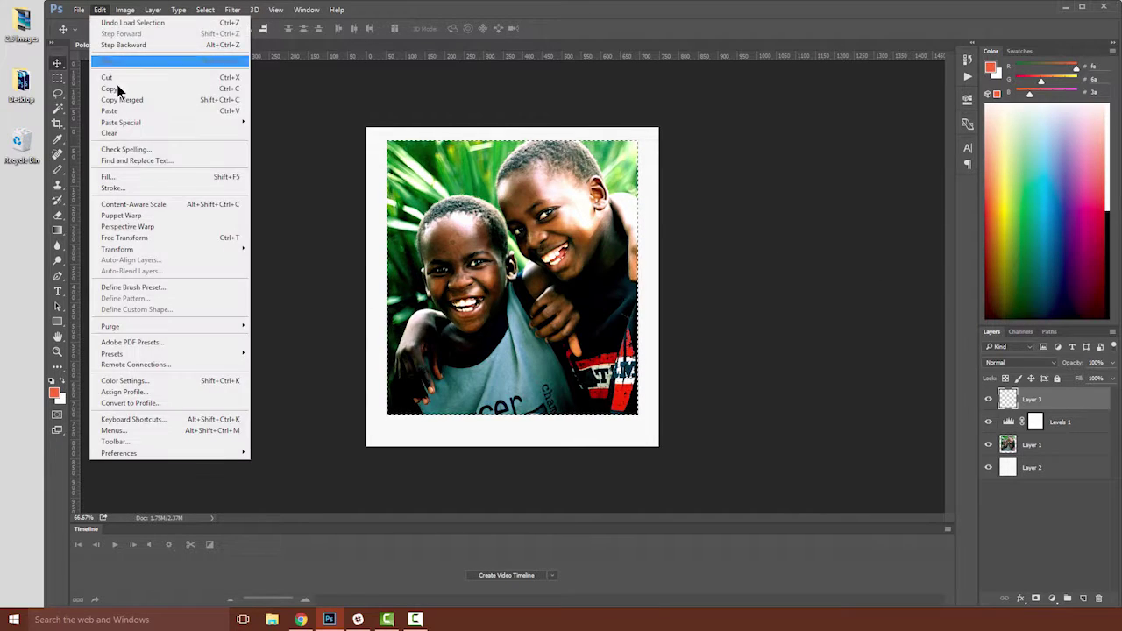
{"action": "left_click", "coordinate": [125, 178]}
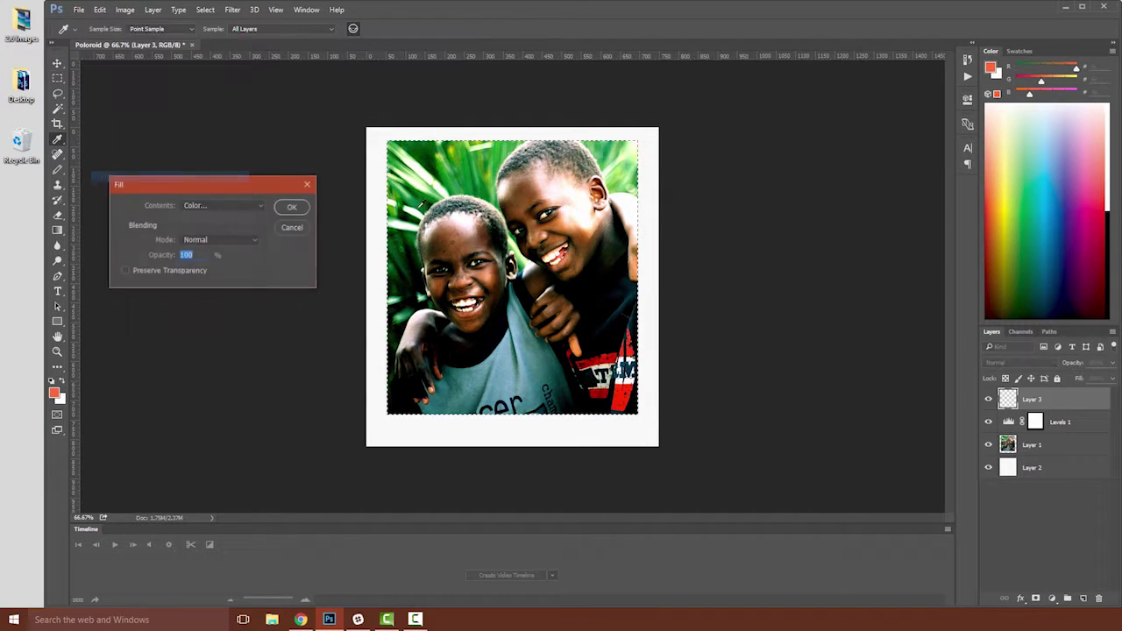
{"action": "left_click", "coordinate": [226, 204]}
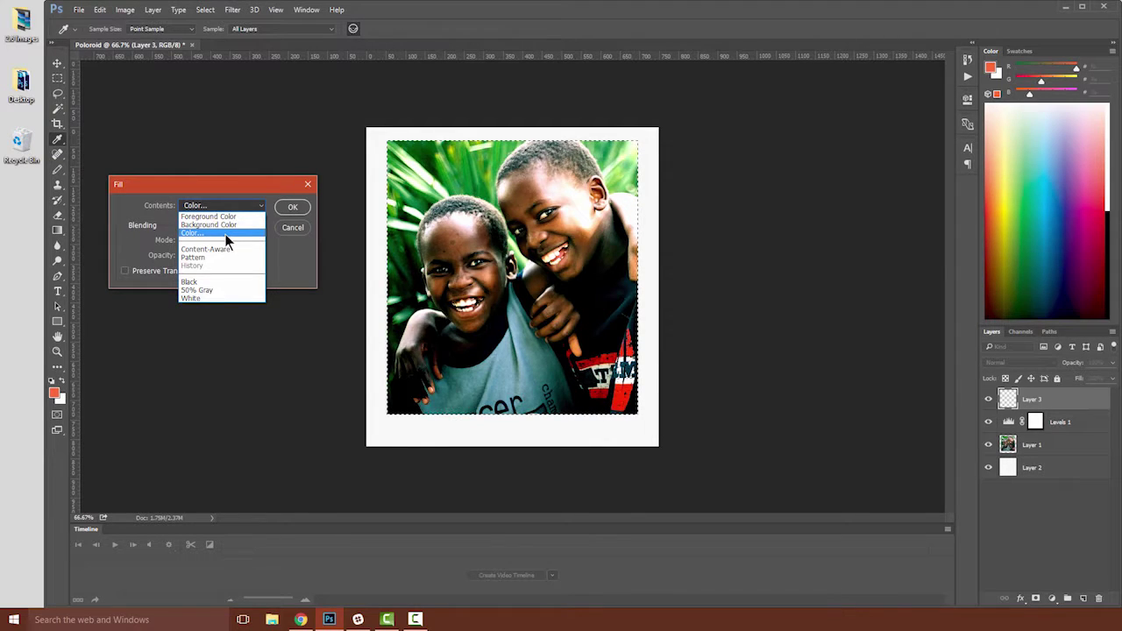
{"action": "left_click", "coordinate": [225, 233]}
{"action": "left_click_drag", "start_coordinate": [590, 249], "coordinate": [593, 310]}
{"action": "mouse_move", "coordinate": [540, 256]}
{"action": "left_mouse_down"}
{"action": "mouse_move", "coordinate": [553, 237]}
{"action": "mouse_move", "coordinate": [533, 225]}
{"action": "mouse_move", "coordinate": [542, 212]}
{"action": "left_mouse_up"}
{"action": "left_click", "coordinate": [683, 178]}
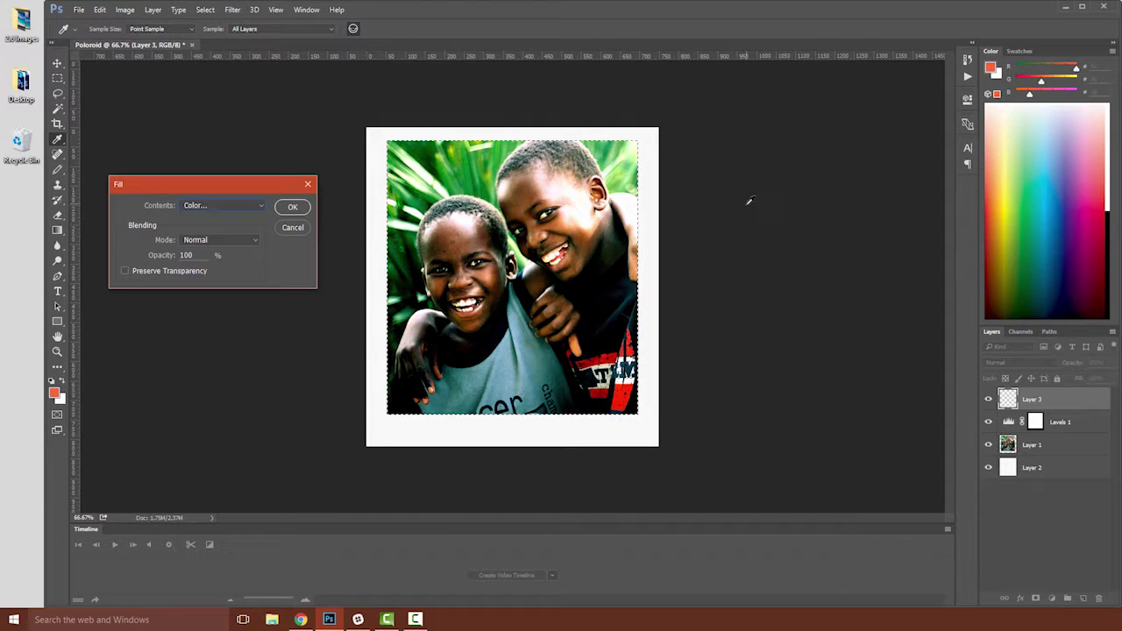
{"action": "left_click", "coordinate": [293, 206]}
{"action": "key", "text": "v"}
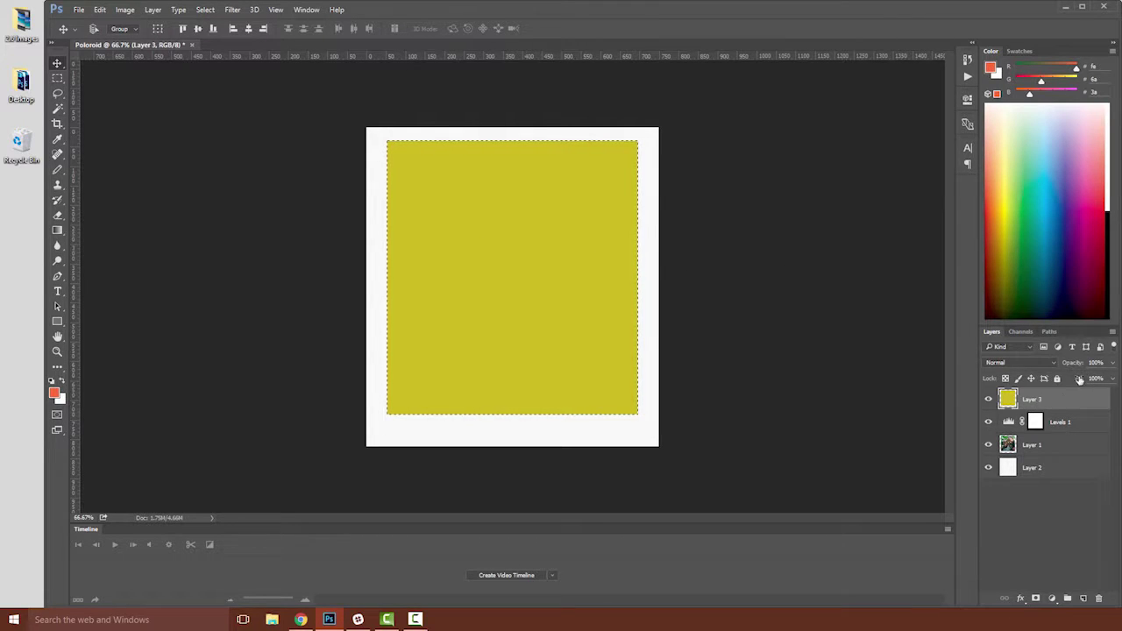
- Lower the yellow layer's opacity to 15% and deselect
{"action": "left_click", "coordinate": [1113, 363]}
{"action": "left_click_drag", "start_coordinate": [1110, 377], "coordinate": [1060, 382]}
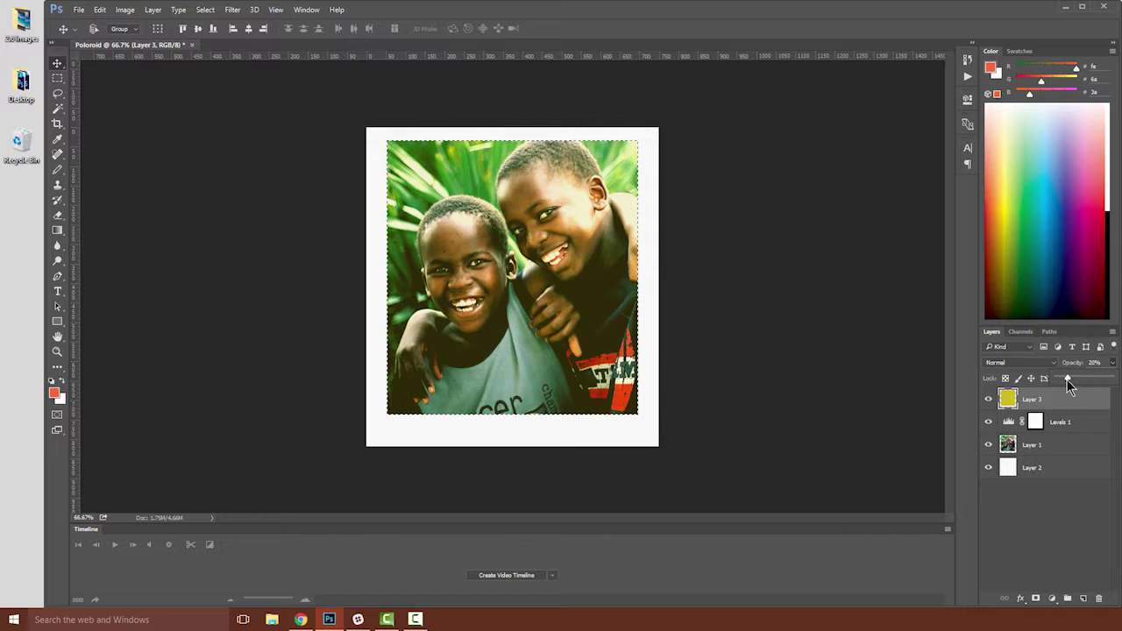
{"action": "left_click_drag", "start_coordinate": [1067, 380], "coordinate": [1066, 380]}
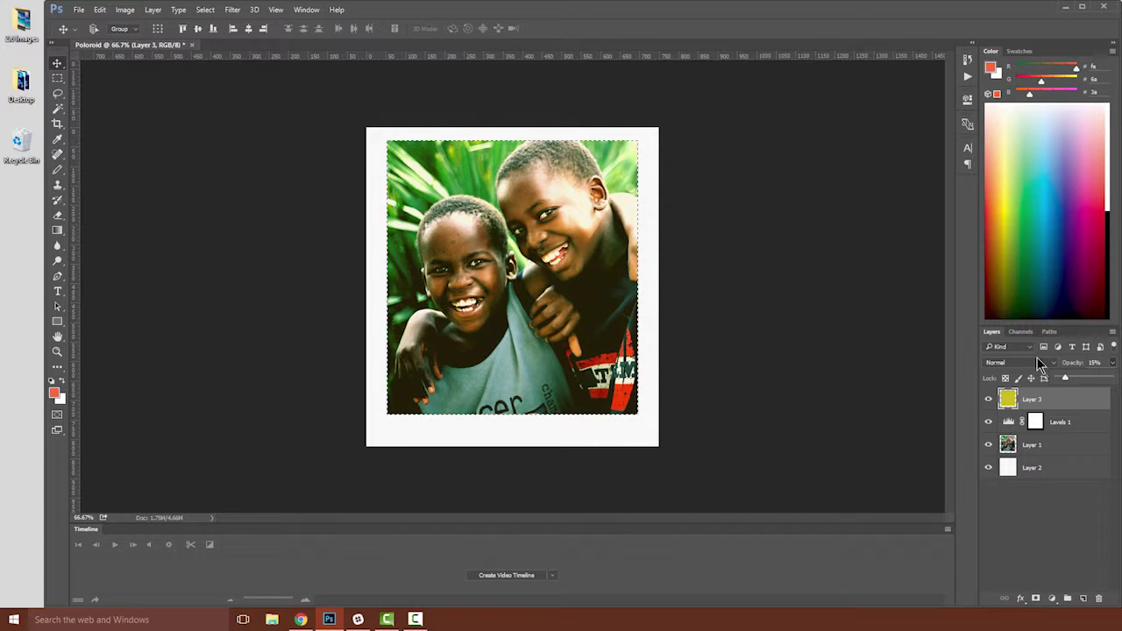
{"action": "left_click", "coordinate": [981, 348]}
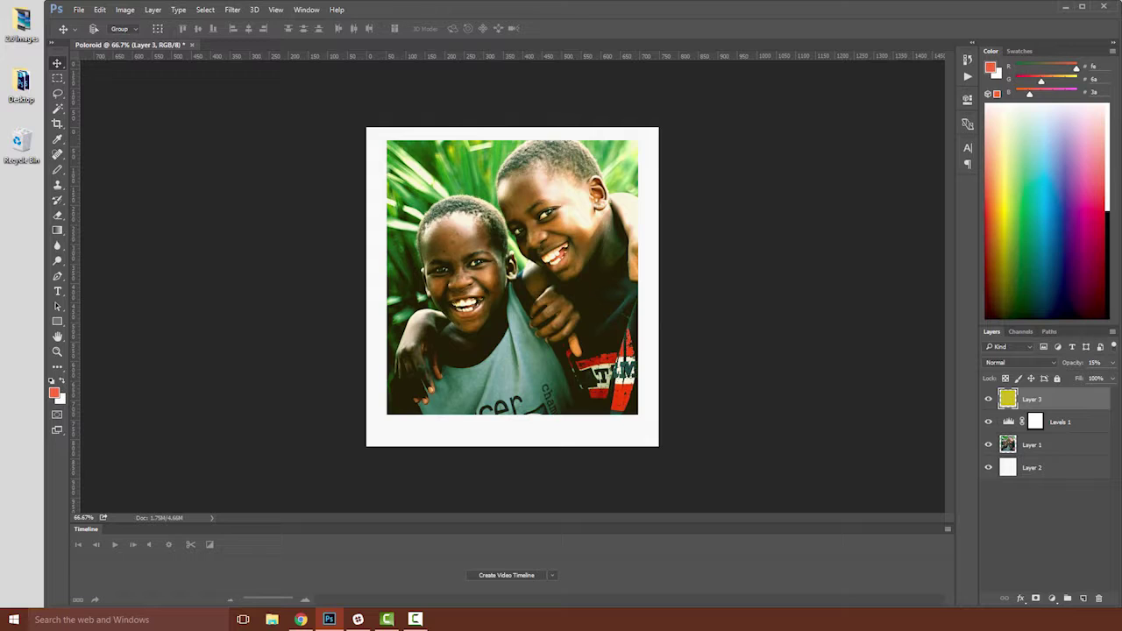
- Add a layer above the yellow one and fill the yellow layer's outline on it with cyan 22b7cd at 100% opacity
{"action": "left_click", "coordinate": [1084, 600]}
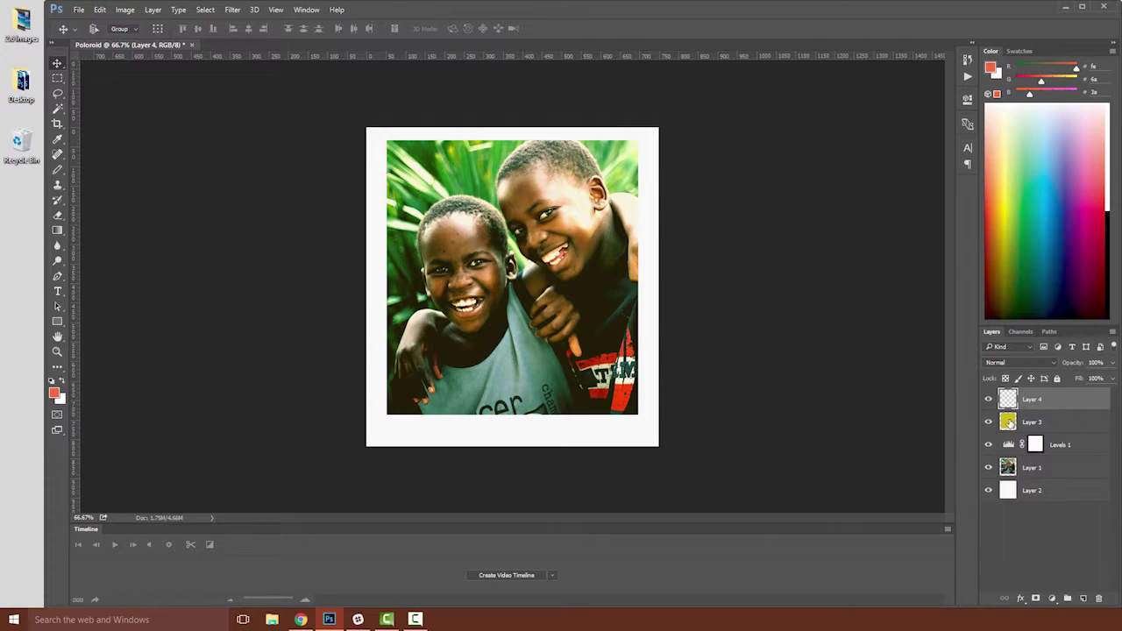
{"action": "left_click", "coordinate": [1008, 422], "text": "ctrl"}
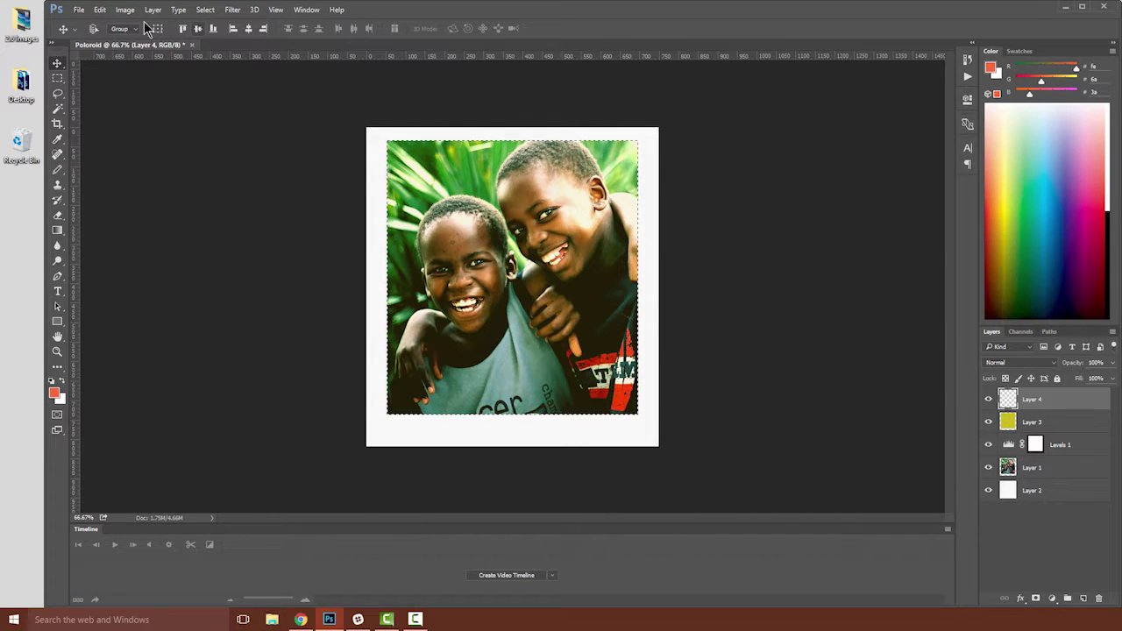
{"action": "left_click", "coordinate": [99, 10]}
{"action": "left_click", "coordinate": [122, 178]}
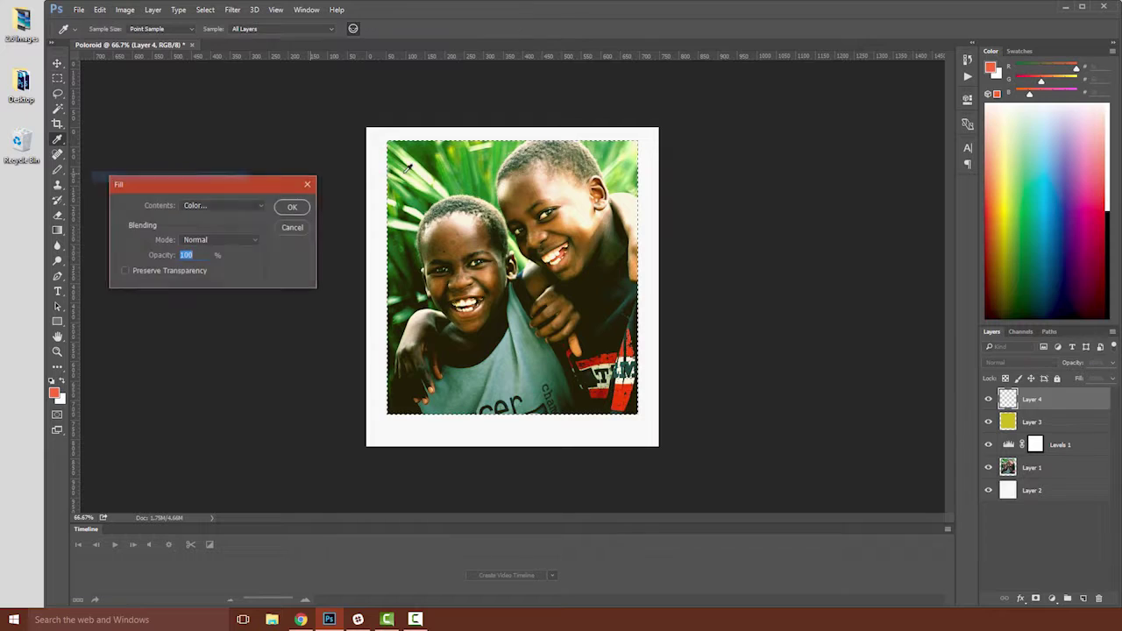
{"action": "left_click", "coordinate": [256, 208]}
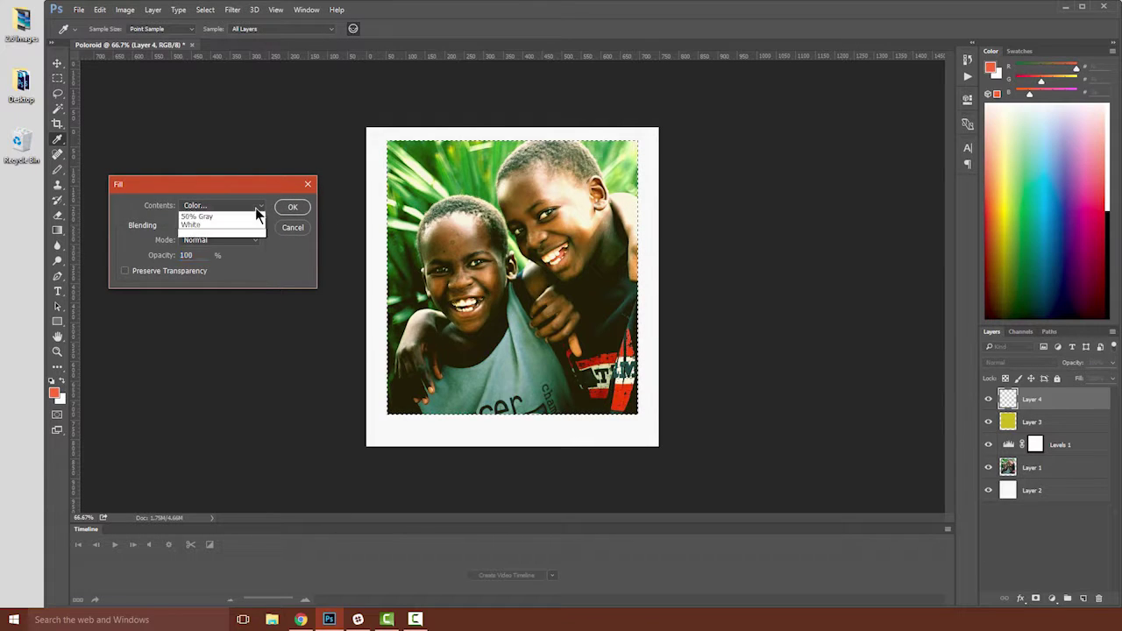
{"action": "left_click", "coordinate": [248, 233]}
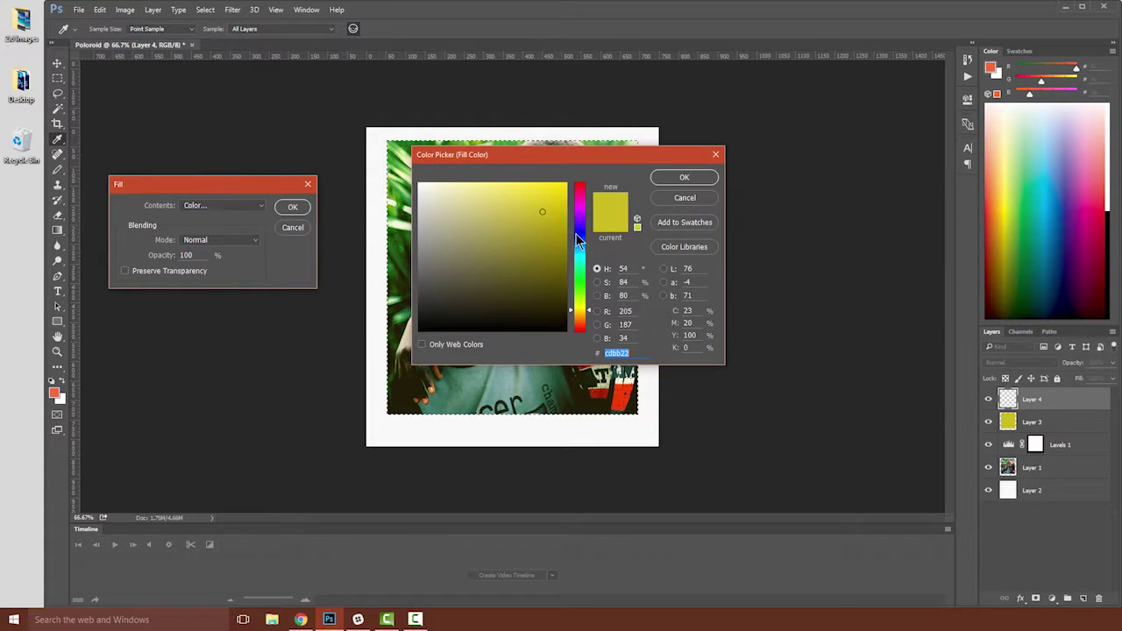
{"action": "left_click_drag", "start_coordinate": [583, 231], "coordinate": [583, 254]}
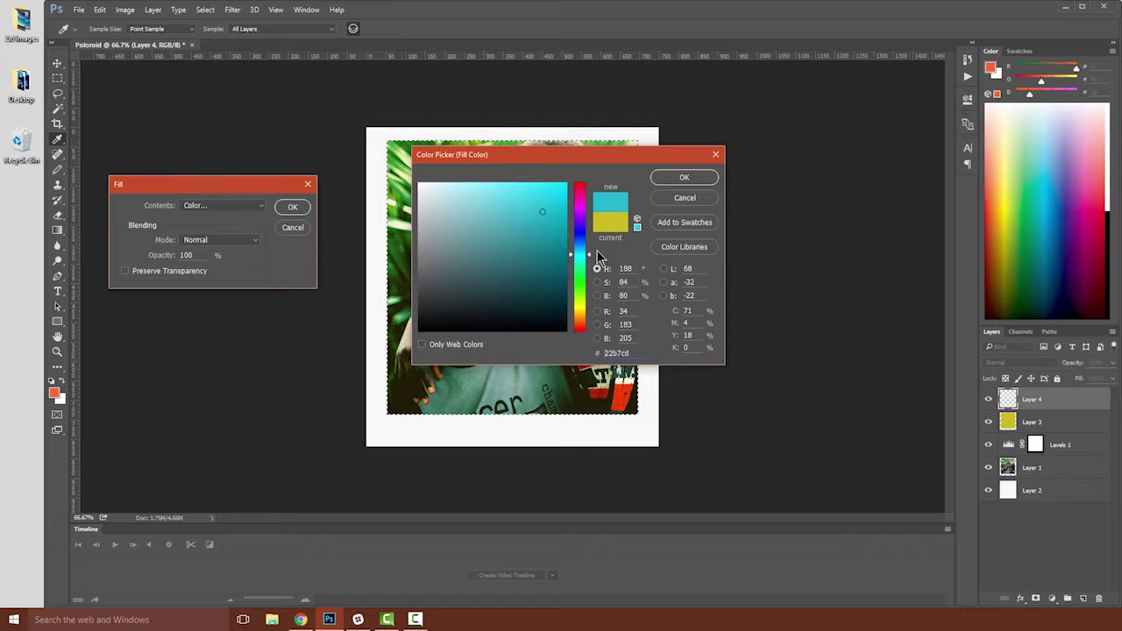
{"action": "left_click", "coordinate": [686, 178]}
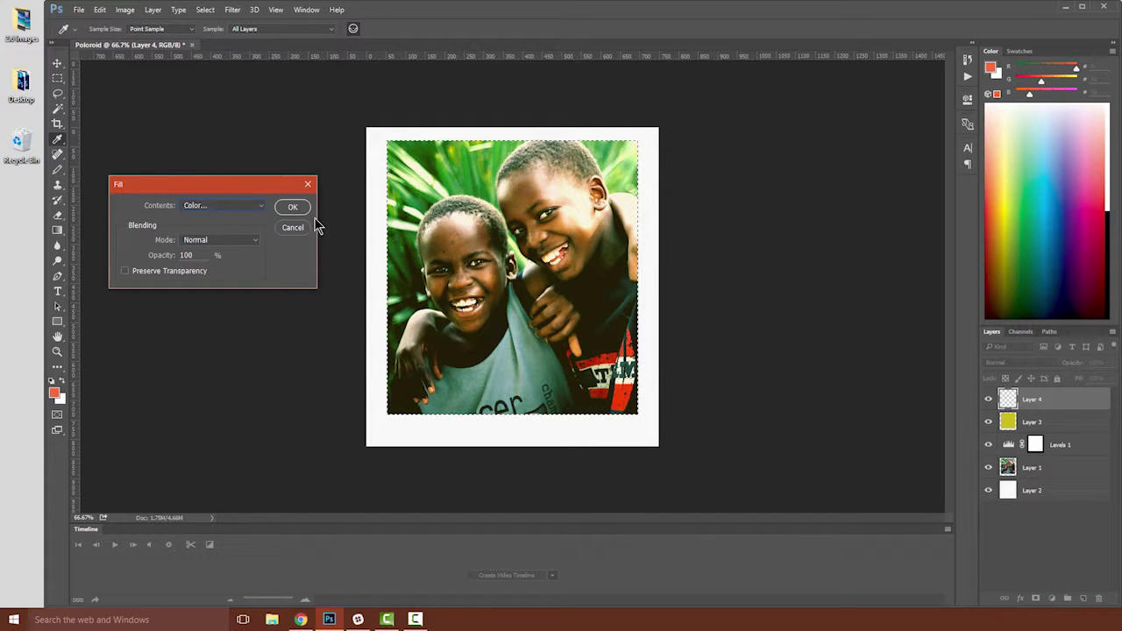
{"action": "left_click", "coordinate": [293, 207]}
{"action": "key", "text": "v"}
- Lower the cyan layer's opacity to 21% and deselect
{"action": "left_click", "coordinate": [1113, 362]}
{"action": "left_click_drag", "start_coordinate": [1110, 381], "coordinate": [1068, 379]}
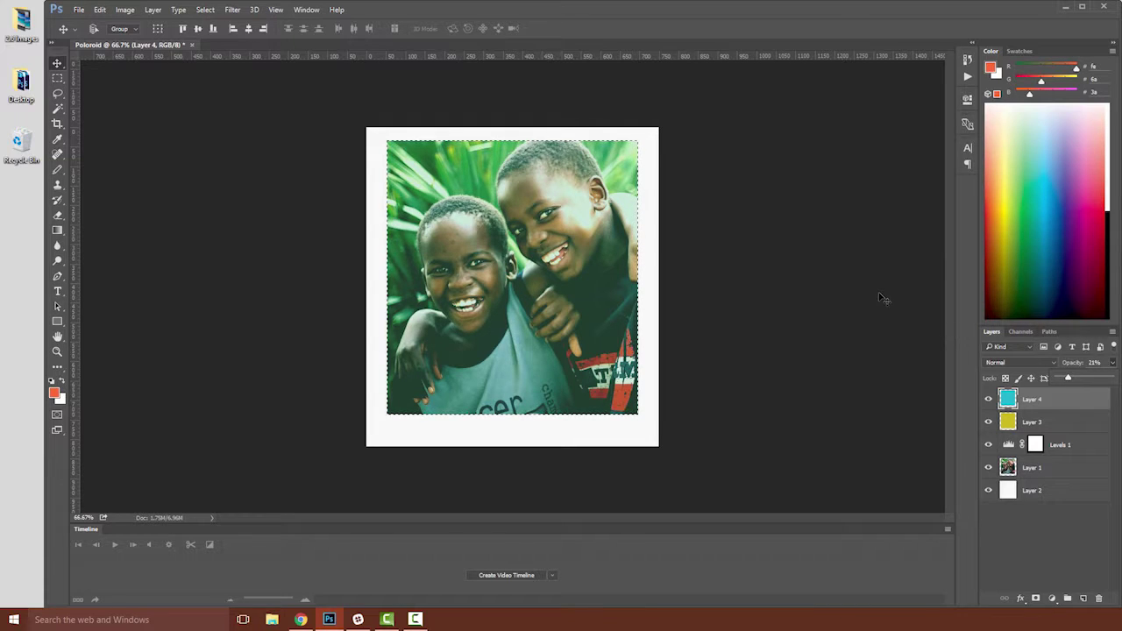
{"action": "key", "text": "ctrl+d"}
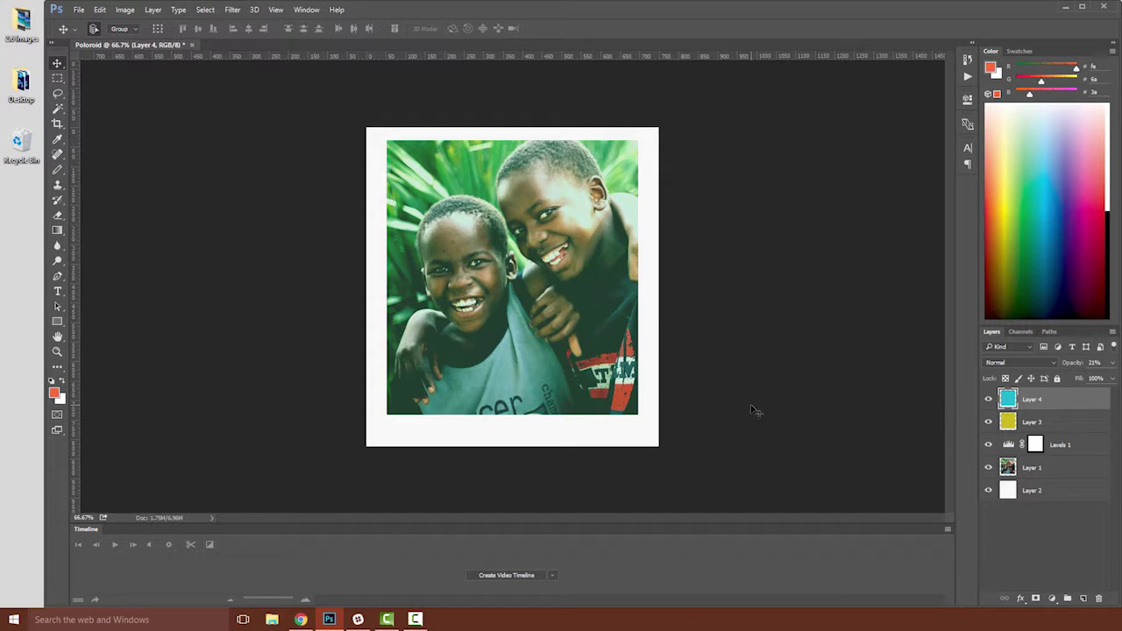
- Create a new document 1920 pixels wide and 1080 pixels high with a transparent background at 72 pixels/inch
{"action": "left_click", "coordinate": [78, 13]}
{"action": "left_click", "coordinate": [85, 21]}
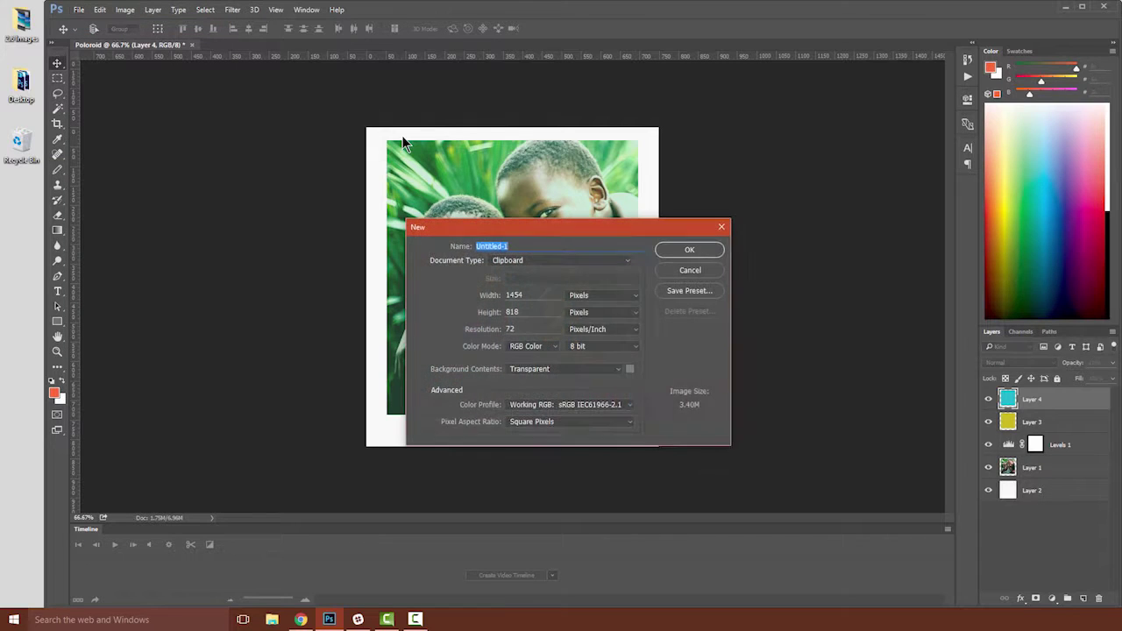
{"action": "key", "text": "Tab"}
{"action": "type", "text": "1920"}
{"action": "key", "text": "Tab"}
{"action": "type", "text": "1080"}
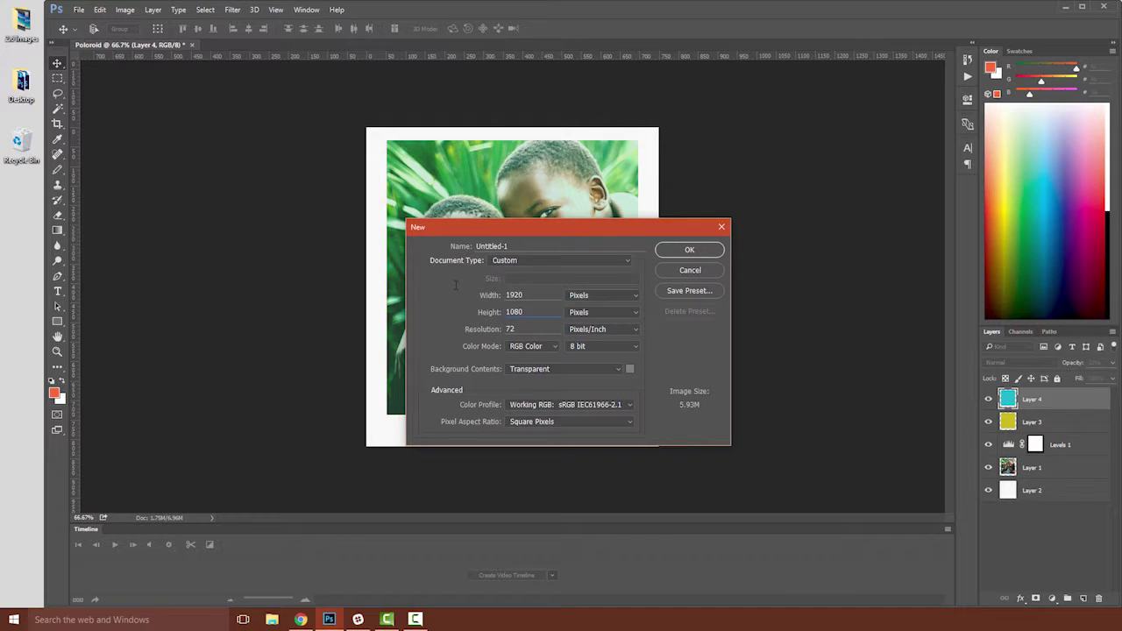
{"action": "key", "text": "Return"}
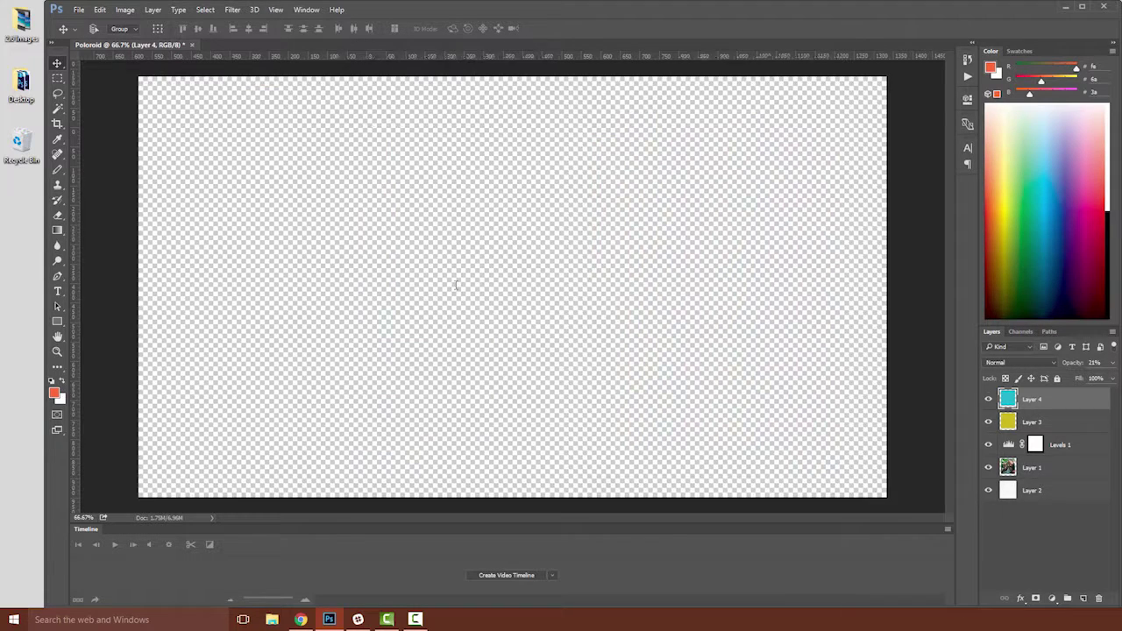
- Link all five layers of the Polaroid document together and float the blank document in its own window
{"action": "left_click", "coordinate": [149, 42]}
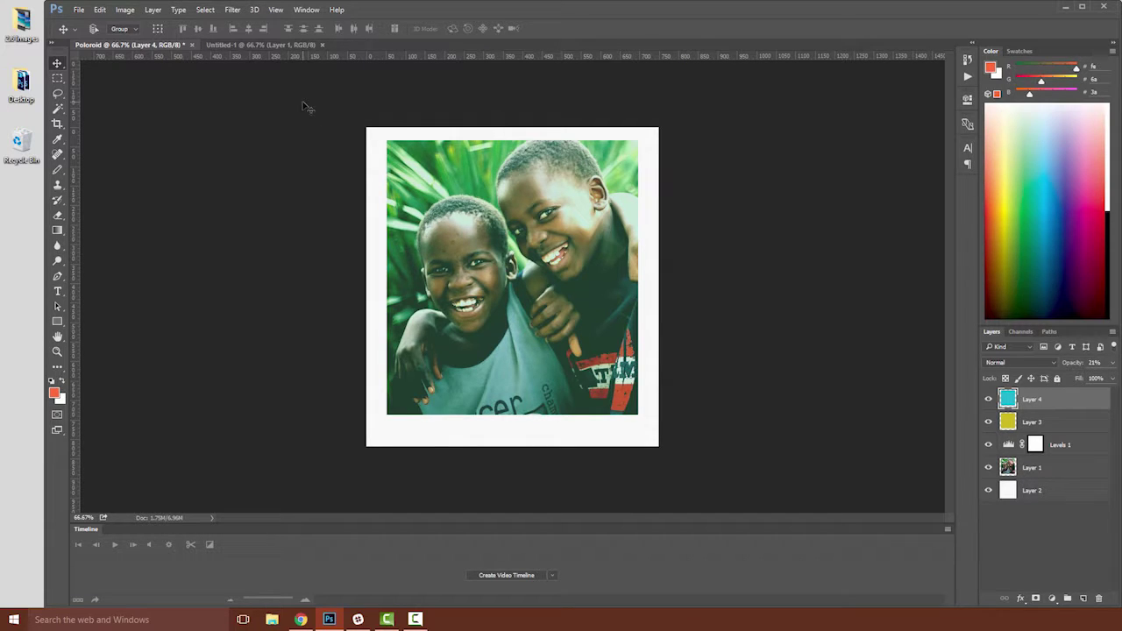
{"action": "left_click", "coordinate": [1059, 426]}
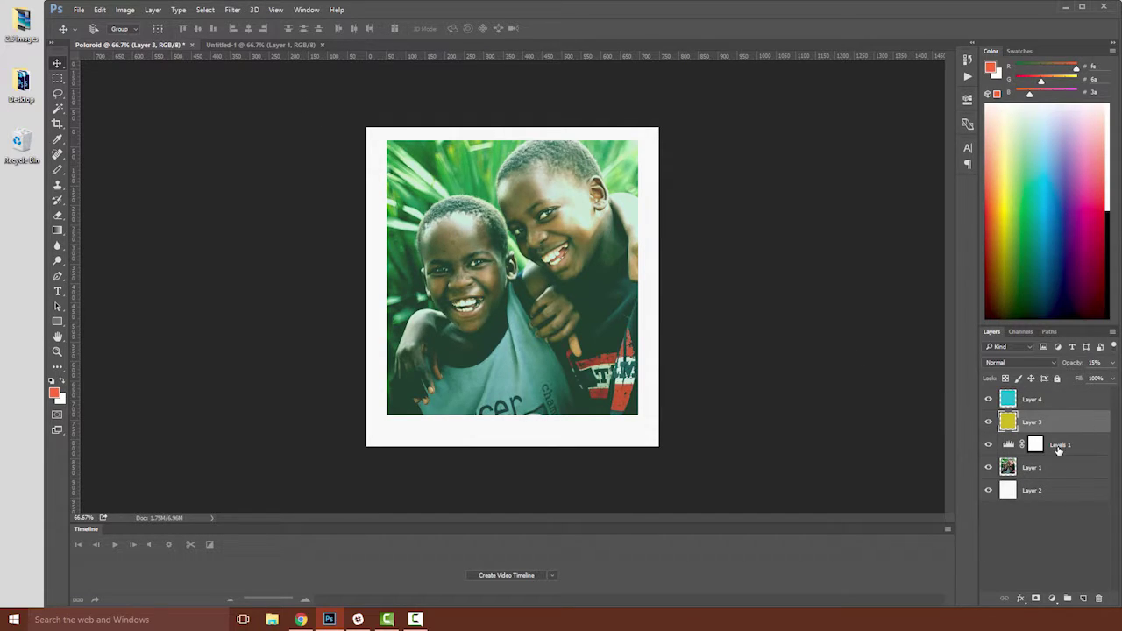
{"action": "left_click", "coordinate": [1058, 445], "text": "shift"}
{"action": "left_click", "coordinate": [1057, 467], "text": "shift"}
{"action": "left_click", "coordinate": [1053, 500], "text": "shift"}
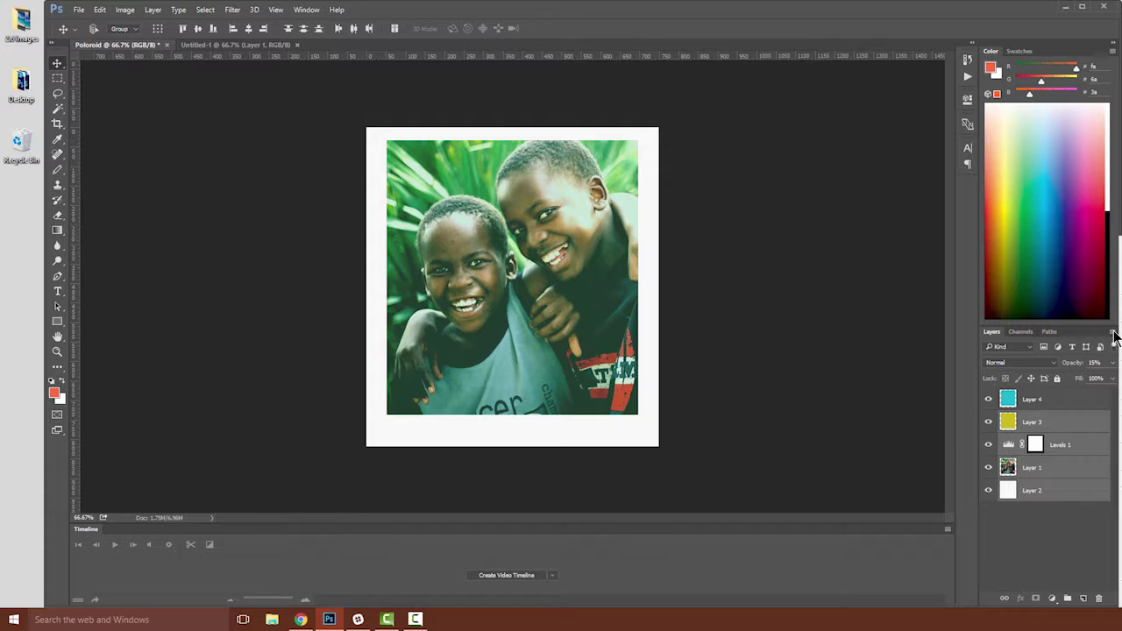
{"action": "left_click", "coordinate": [1121, 495]}
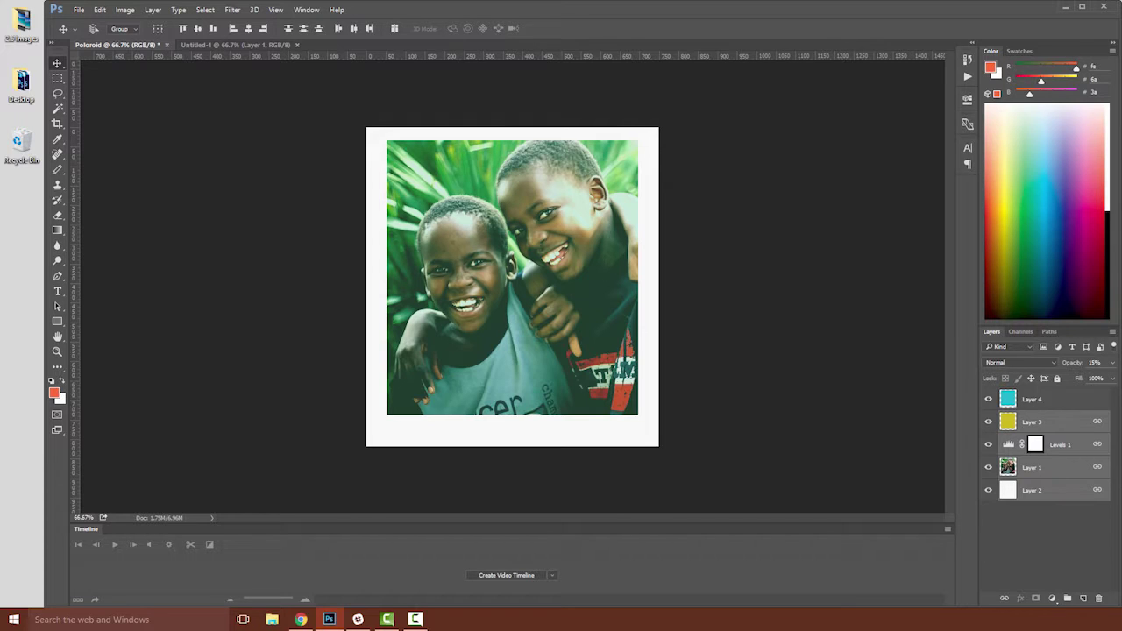
{"action": "left_click", "coordinate": [1082, 401]}
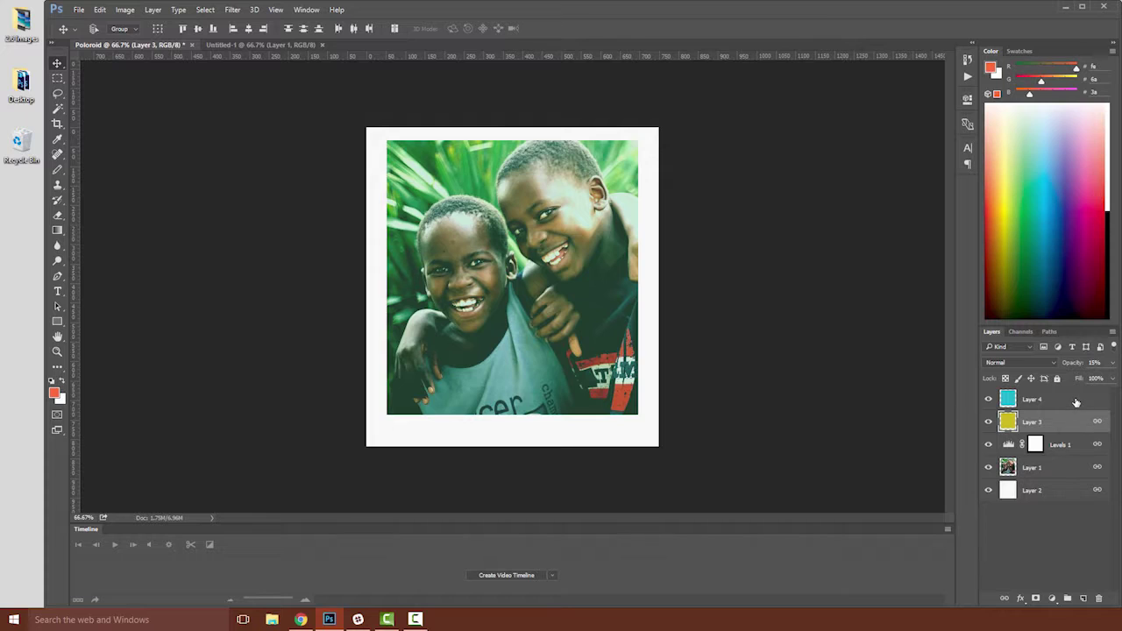
{"action": "left_click", "coordinate": [1078, 418], "text": "shift"}
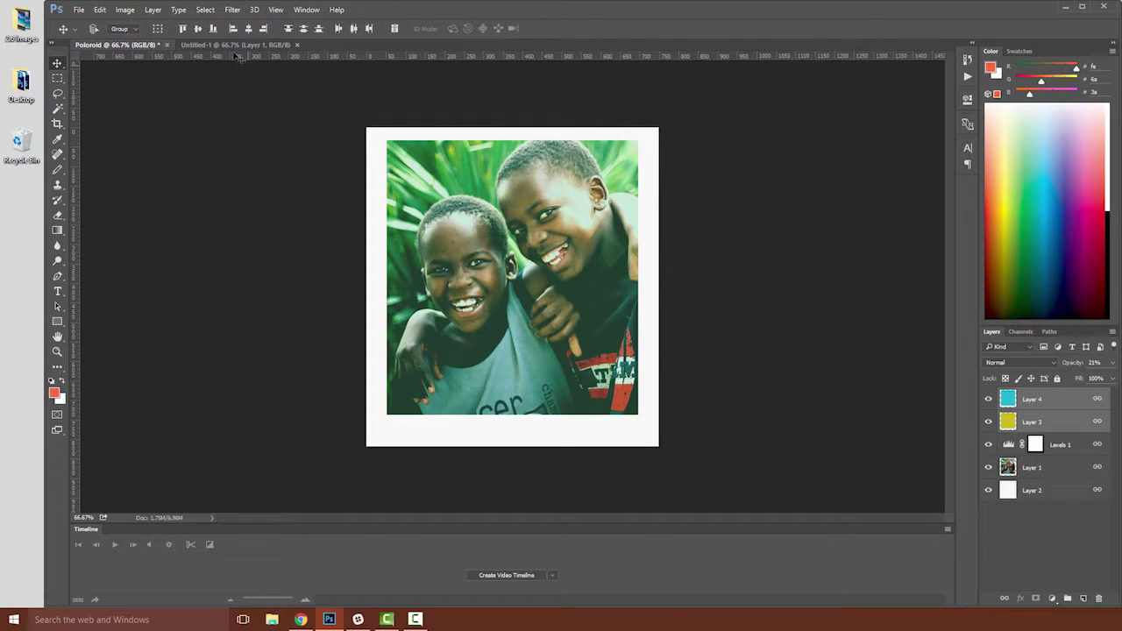
{"action": "left_click_drag", "start_coordinate": [214, 47], "coordinate": [434, 175]}
{"action": "left_click_drag", "start_coordinate": [1035, 394], "coordinate": [375, 458]}
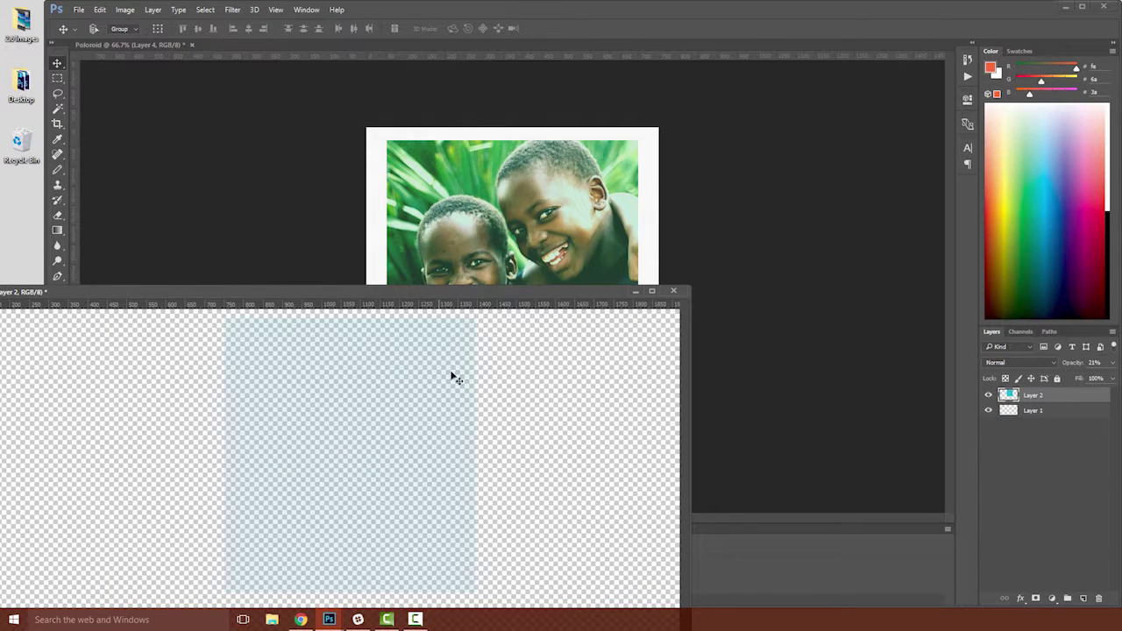
{"action": "key", "text": "ctrl+z"}
{"action": "left_click", "coordinate": [584, 240]}
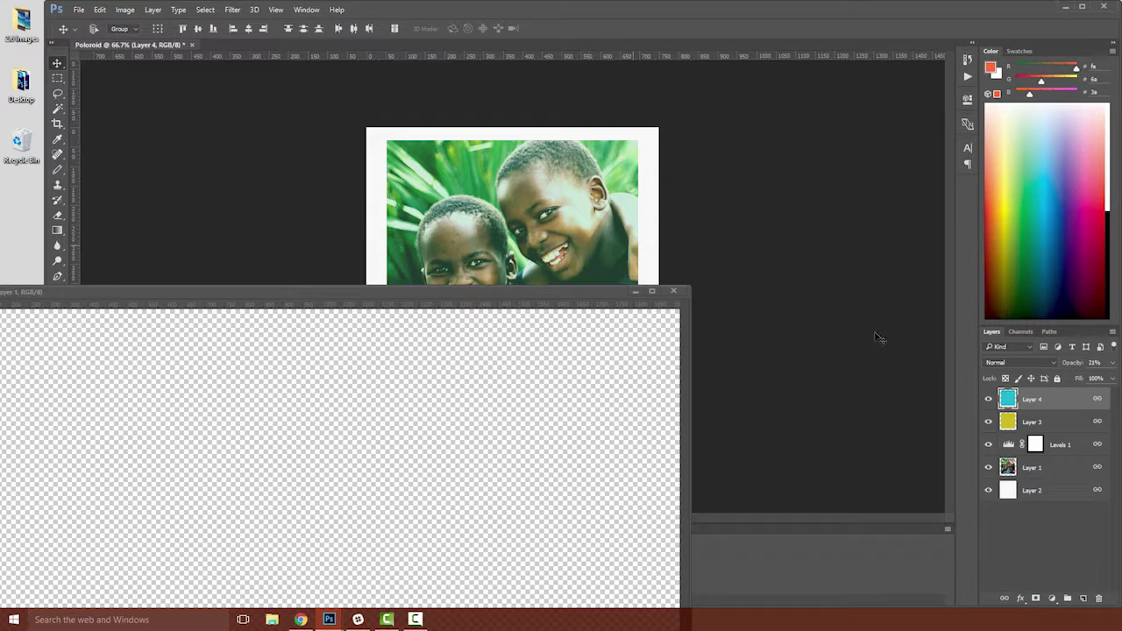
- Copy all five linked Polaroid layers into the blank document and dock its window back beside the Polaroid document
{"action": "left_click", "coordinate": [1055, 502], "text": "shift"}
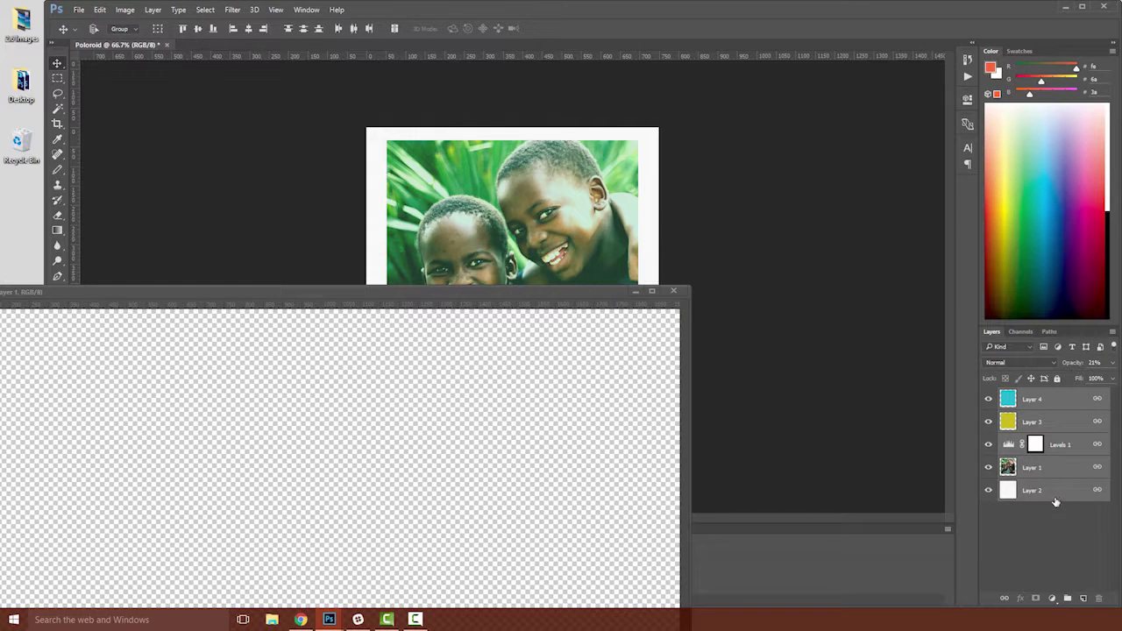
{"action": "left_click_drag", "start_coordinate": [1078, 449], "coordinate": [342, 457]}
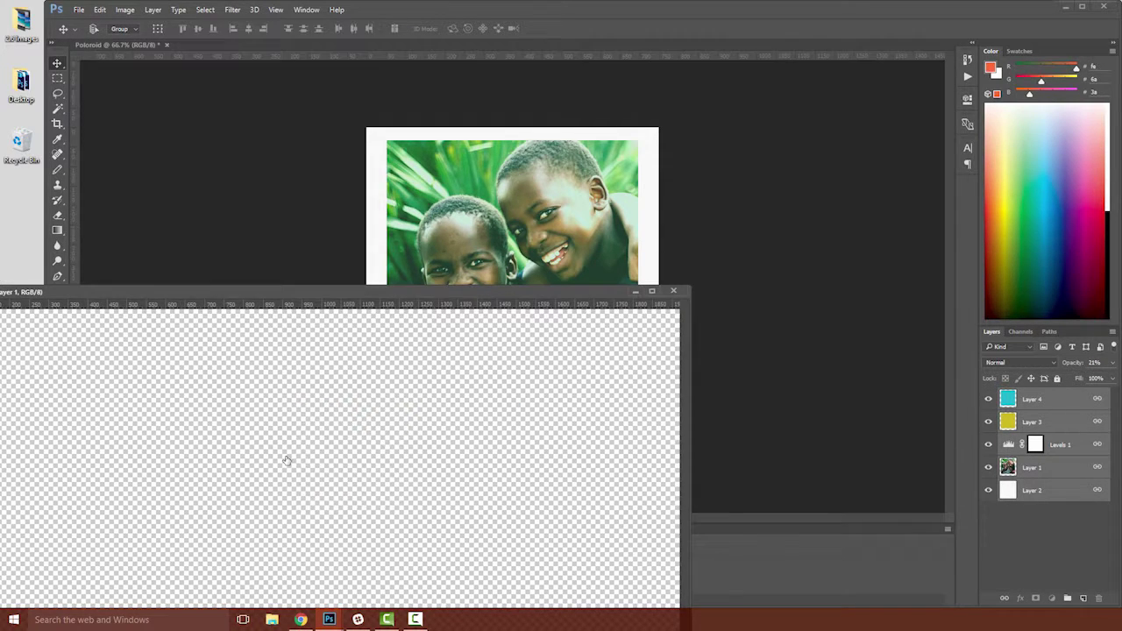
{"action": "left_click_drag", "start_coordinate": [494, 293], "coordinate": [782, 60]}
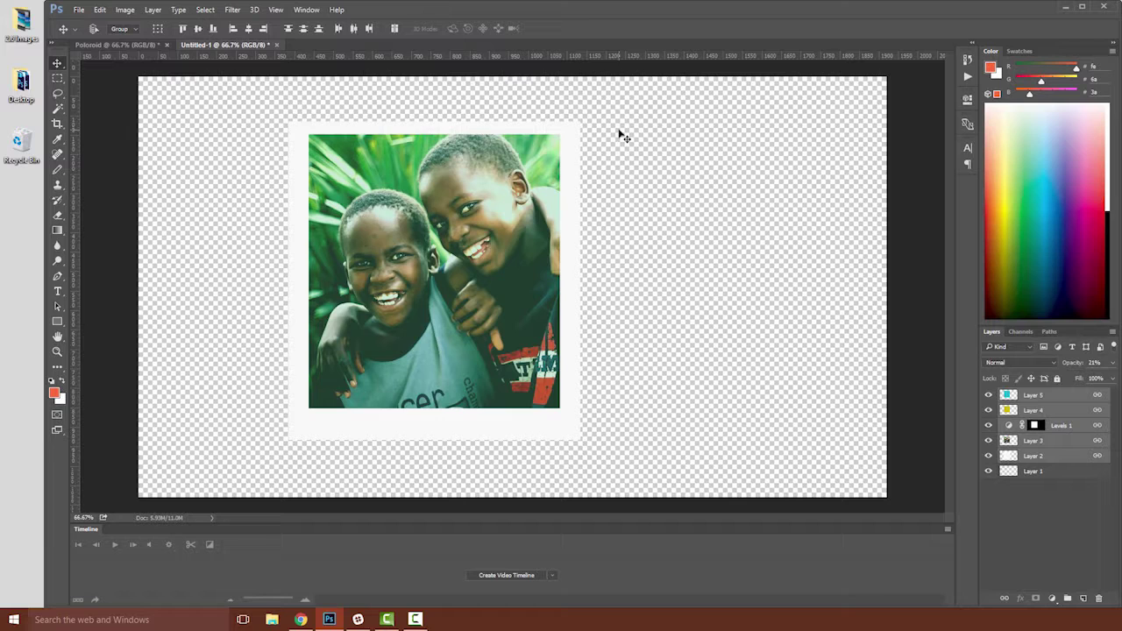
- Transform the copied Polaroid by rotating it about -5.7°, moving it to the canvas's upper-left area and scaling it down proportionally
{"action": "key", "text": "ctrl+t"}
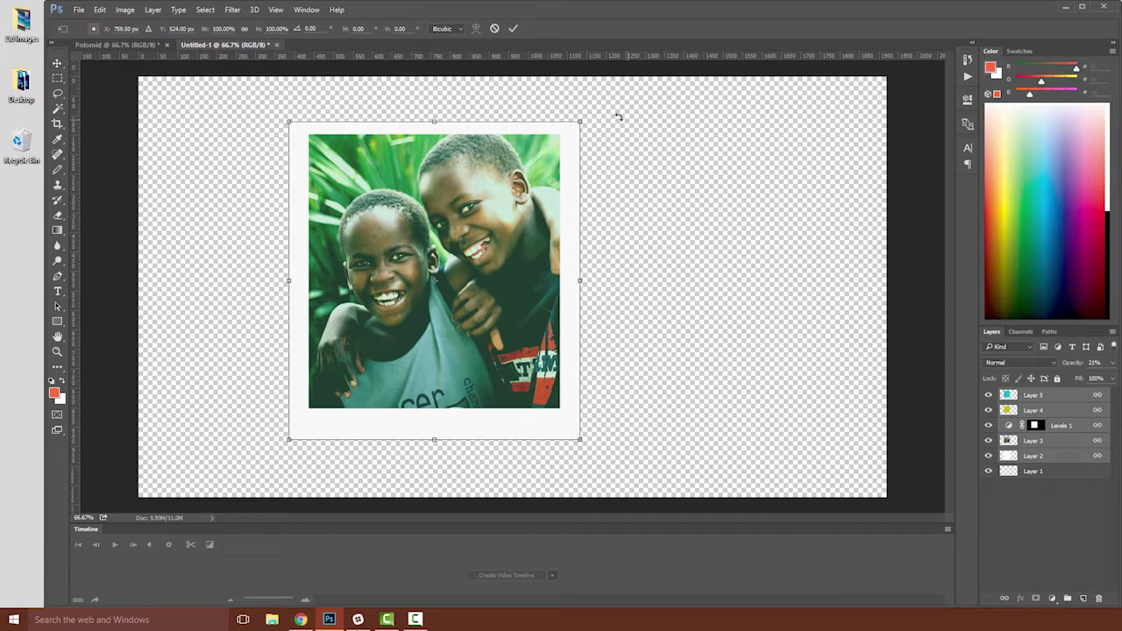
{"action": "left_click_drag", "start_coordinate": [618, 117], "coordinate": [603, 88]}
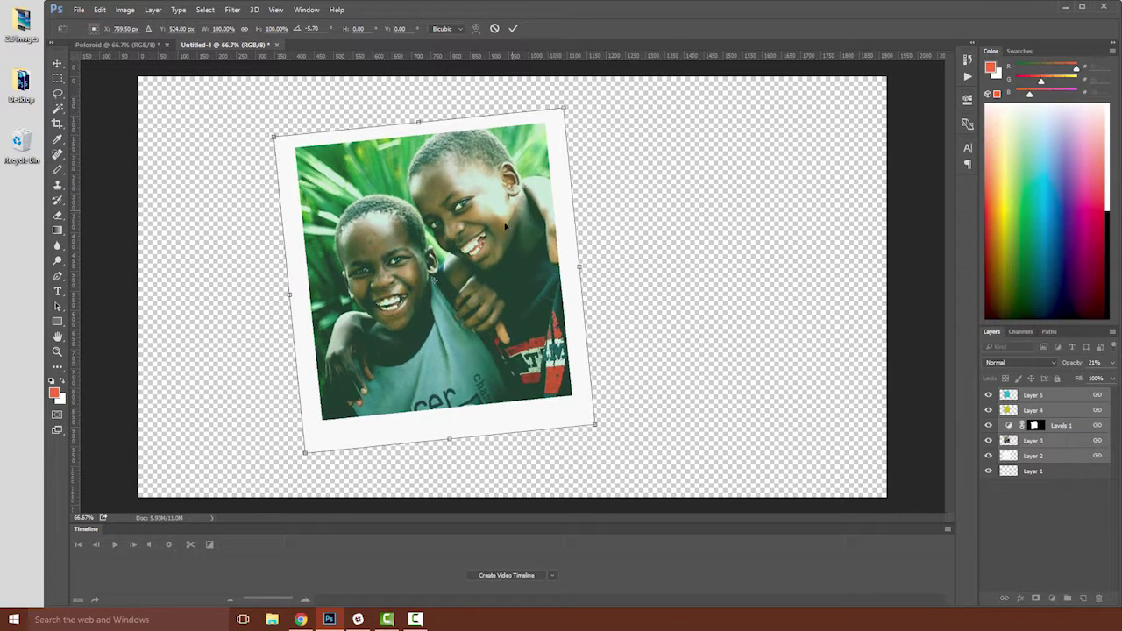
{"action": "left_click_drag", "start_coordinate": [486, 255], "coordinate": [427, 240]}
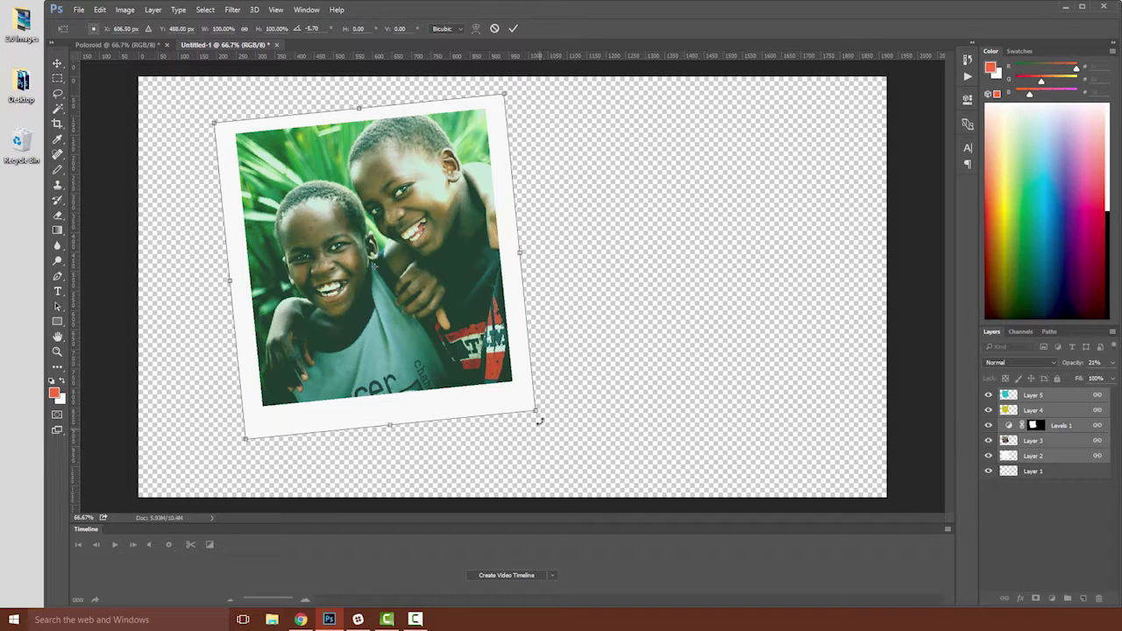
{"action": "left_click_drag", "start_coordinate": [536, 409], "coordinate": [468, 352]}
{"action": "key", "text": "Return"}
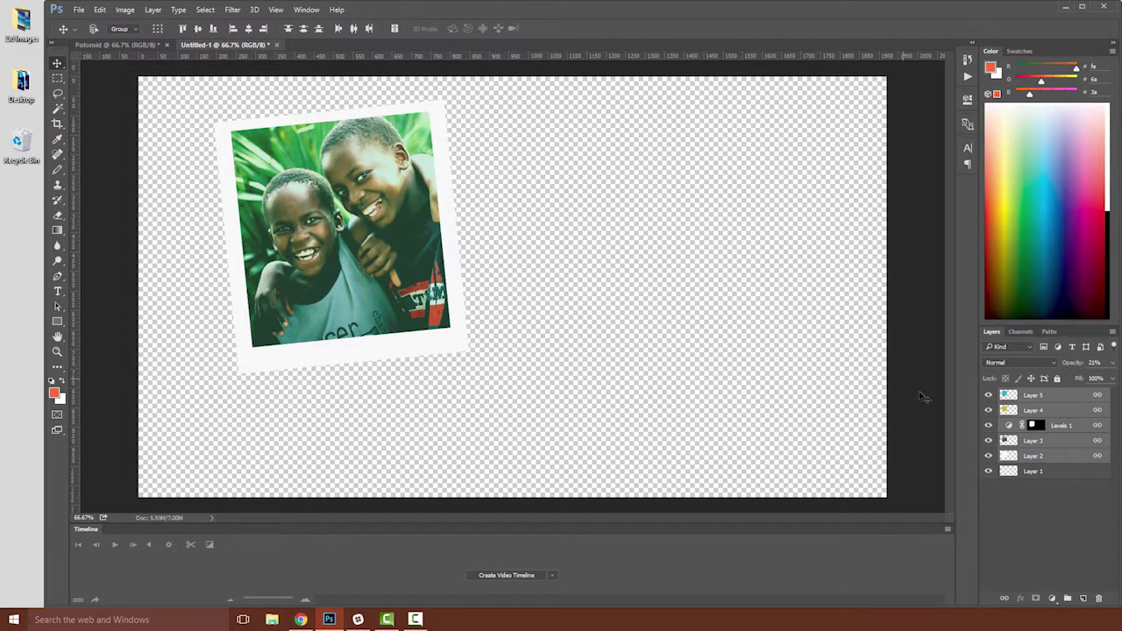
- Select the five Polaroid layers from Layer 2 up to Layer 5 and unlink them
{"action": "left_click", "coordinate": [1040, 490]}
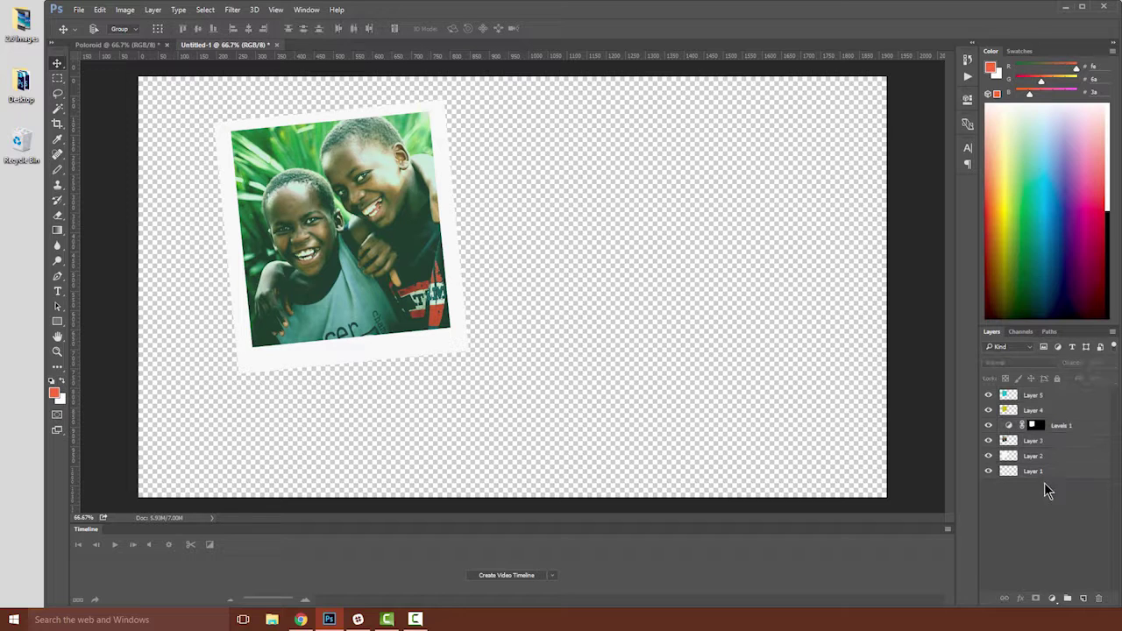
{"action": "left_click", "coordinate": [1052, 458]}
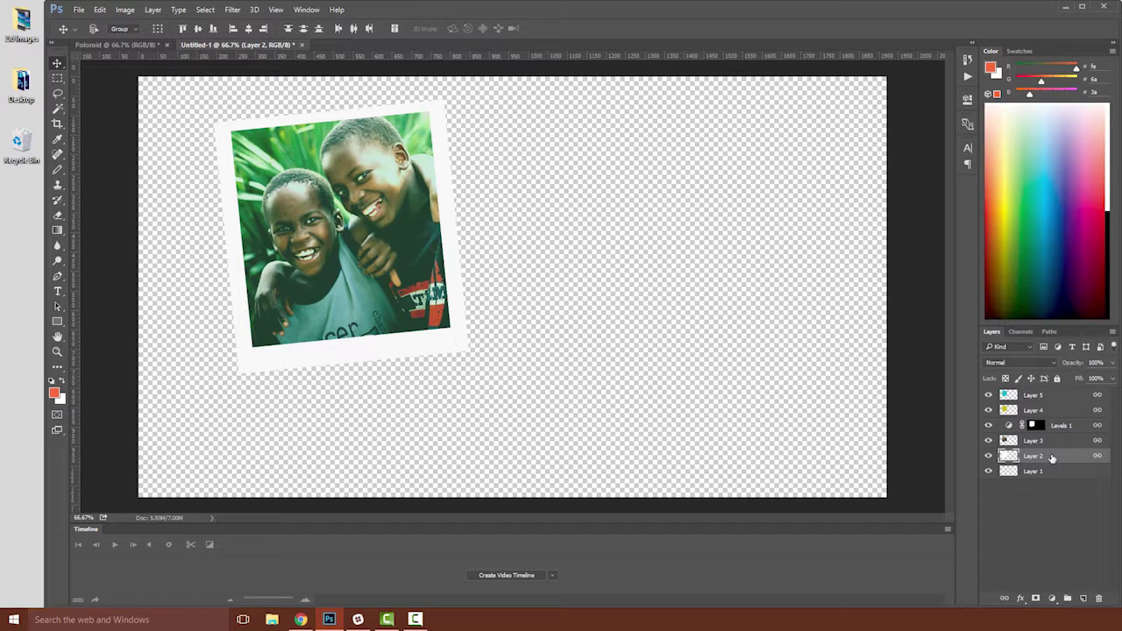
{"action": "left_click", "coordinate": [1063, 400], "text": "shift"}
{"action": "right_click", "coordinate": [1062, 399]}
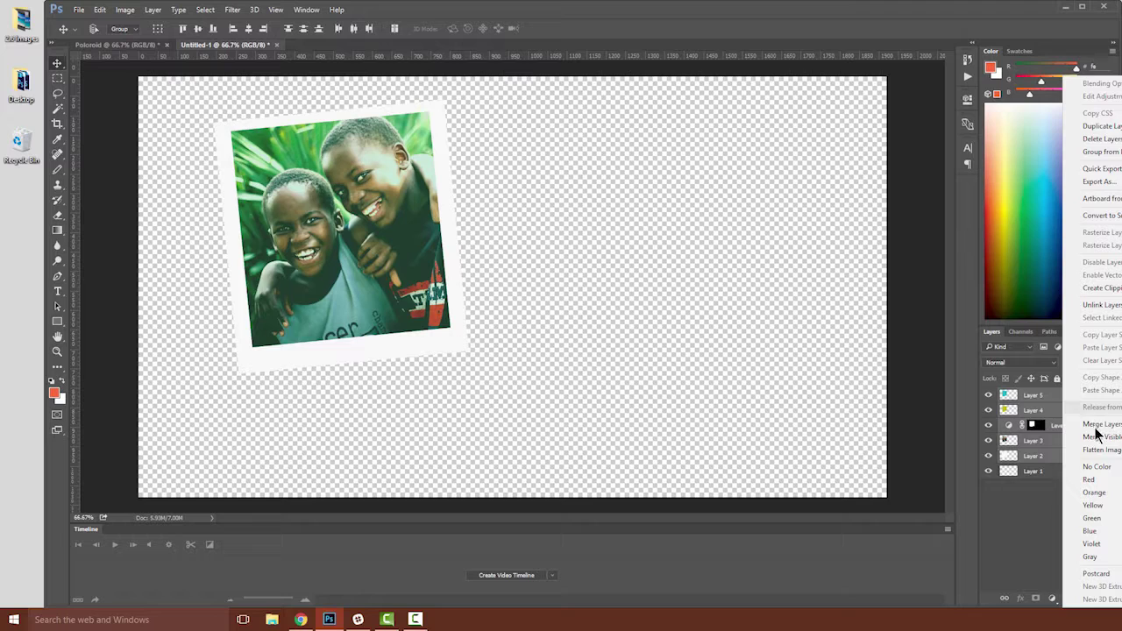
{"action": "left_click", "coordinate": [1042, 401]}
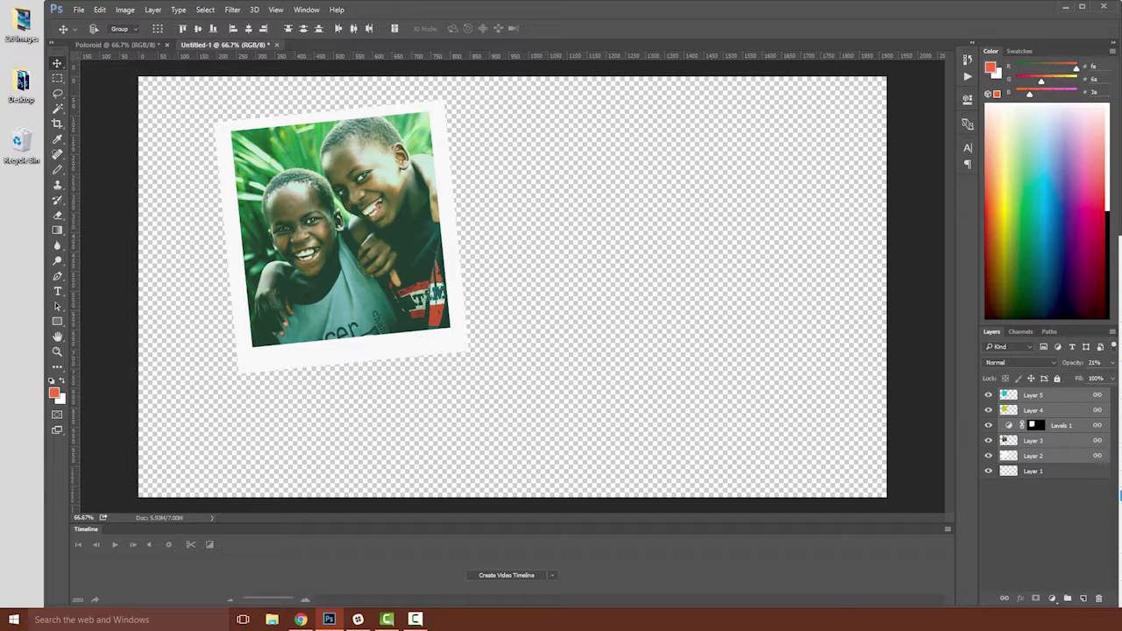
- Add a drop shadow effect to the white Polaroid frame on Layer 2
{"action": "left_click", "coordinate": [1059, 457]}
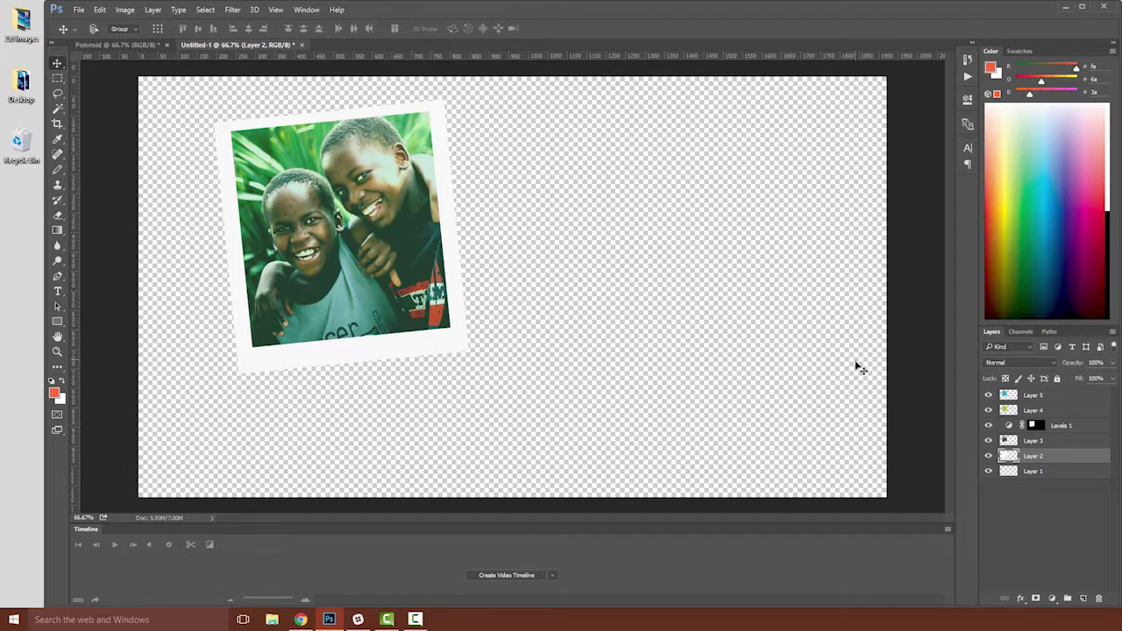
{"action": "left_click", "coordinate": [1021, 599]}
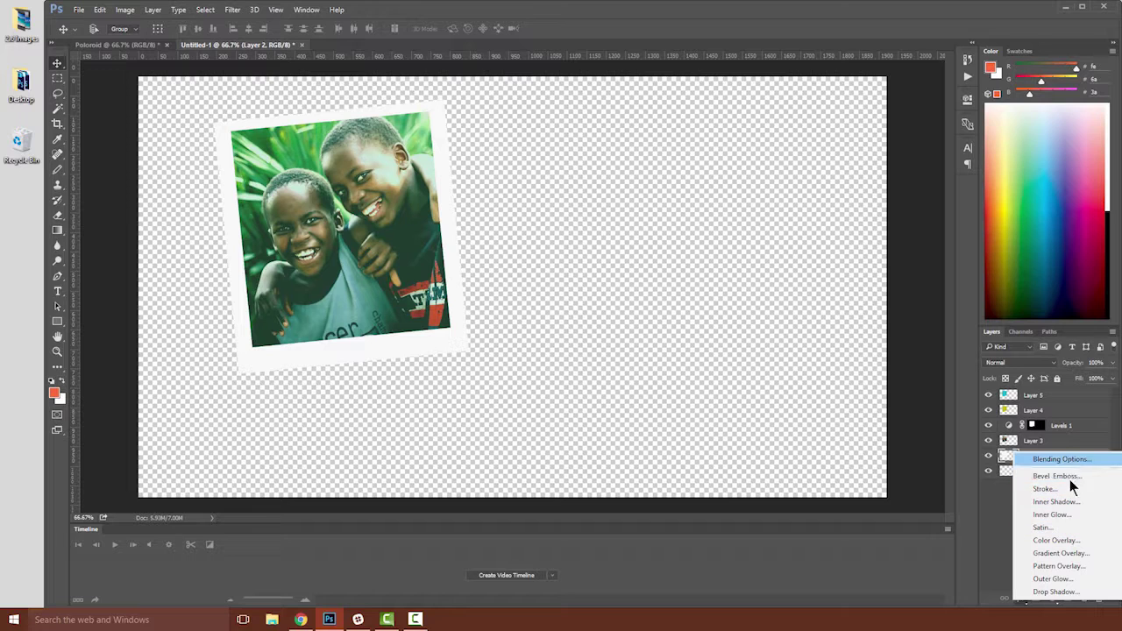
{"action": "left_click", "coordinate": [1076, 592]}
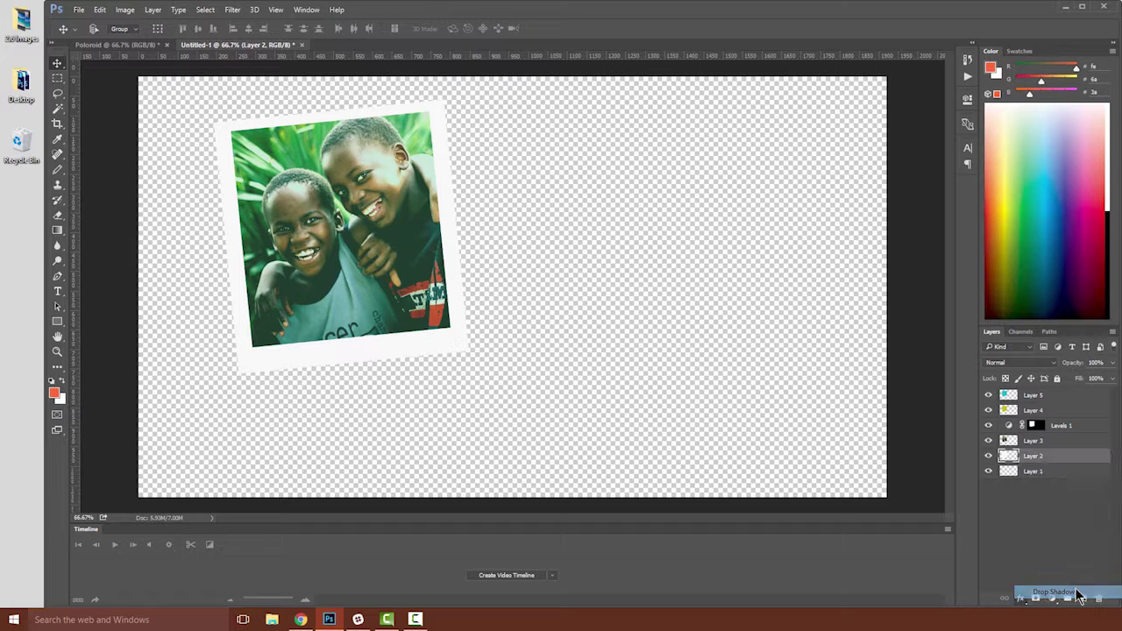
{"action": "left_click_drag", "start_coordinate": [404, 127], "coordinate": [787, 361]}
{"action": "left_click", "coordinate": [837, 377]}
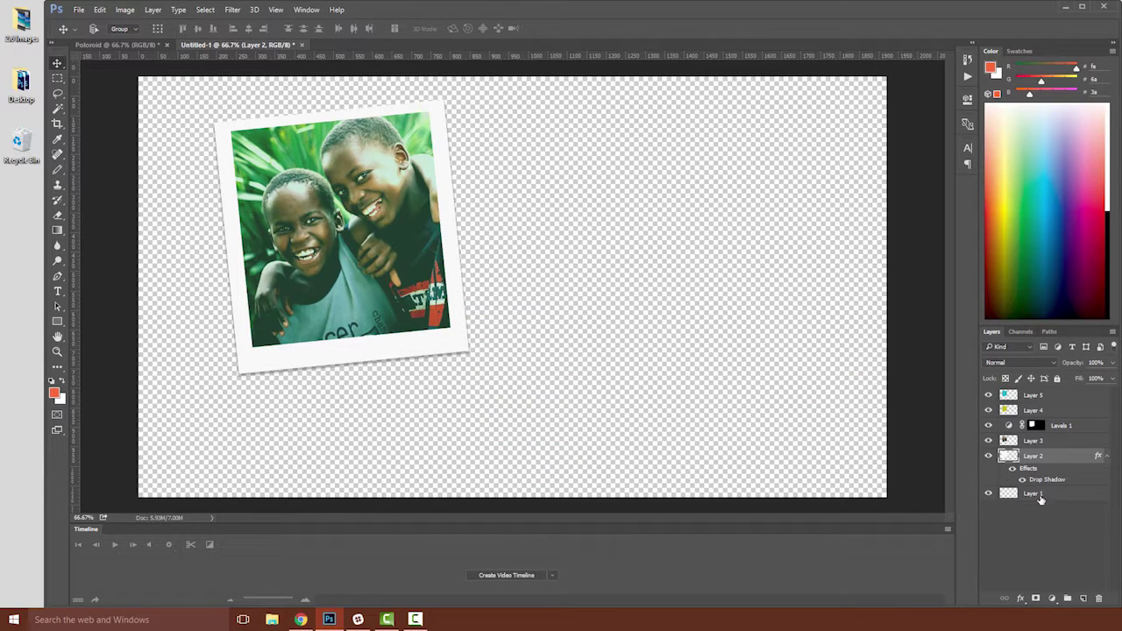
- Set the foreground color to #e1e3c7 and fill Layer 1 with a linear gradient running from that color at the canvas top to white below
{"action": "left_click", "coordinate": [1038, 496]}
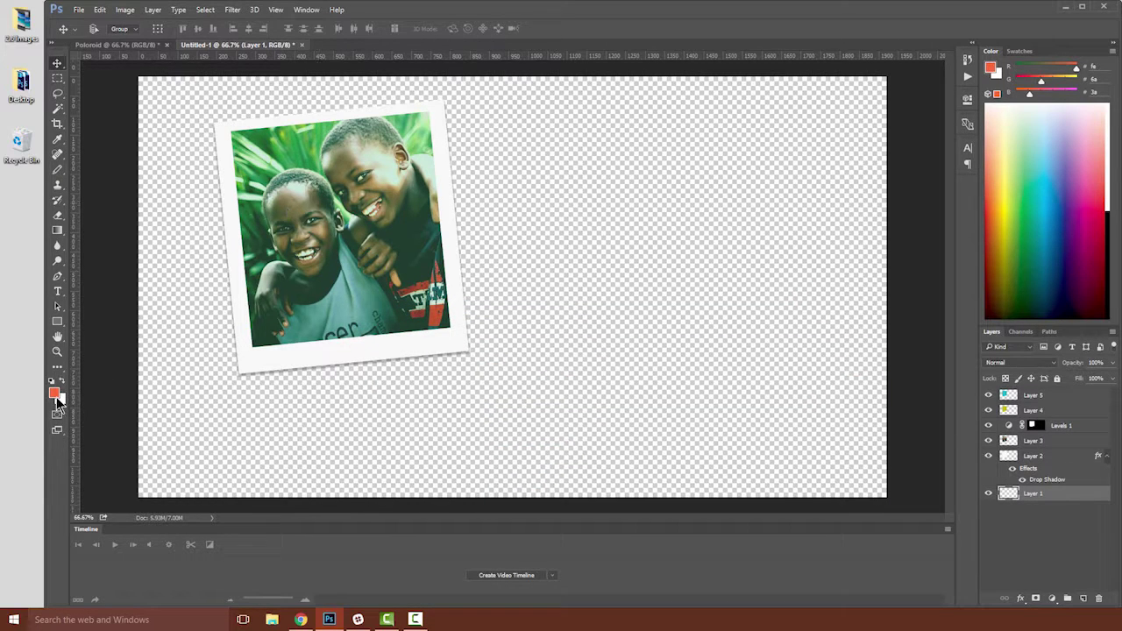
{"action": "left_click", "coordinate": [53, 394]}
{"action": "left_click_drag", "start_coordinate": [572, 331], "coordinate": [586, 307]}
{"action": "left_click_drag", "start_coordinate": [473, 221], "coordinate": [436, 199]}
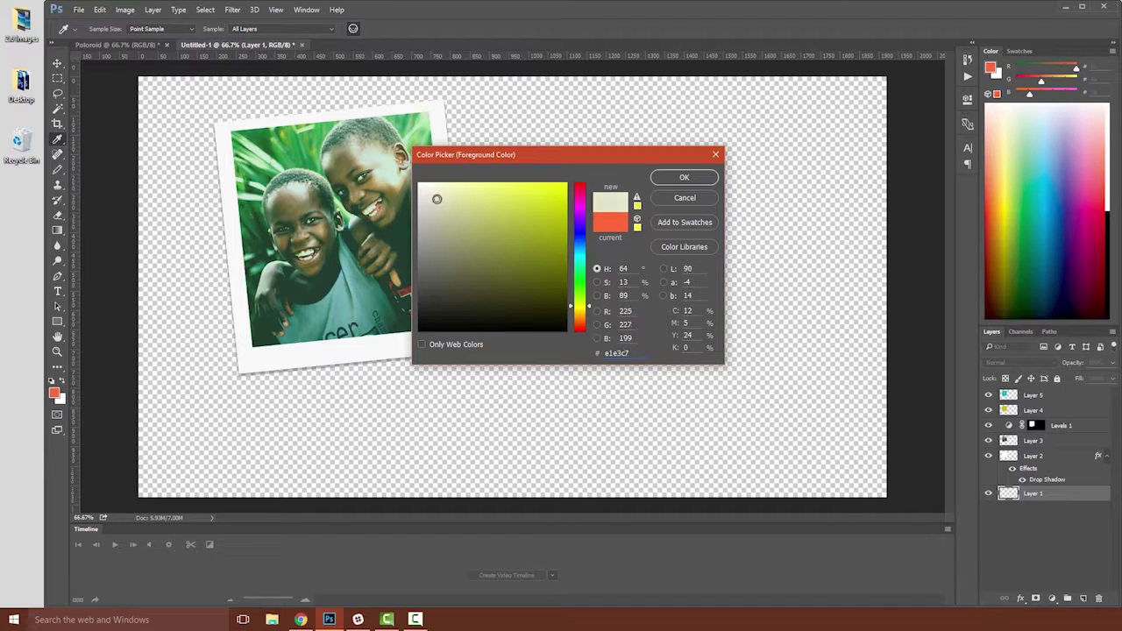
{"action": "left_click", "coordinate": [680, 178]}
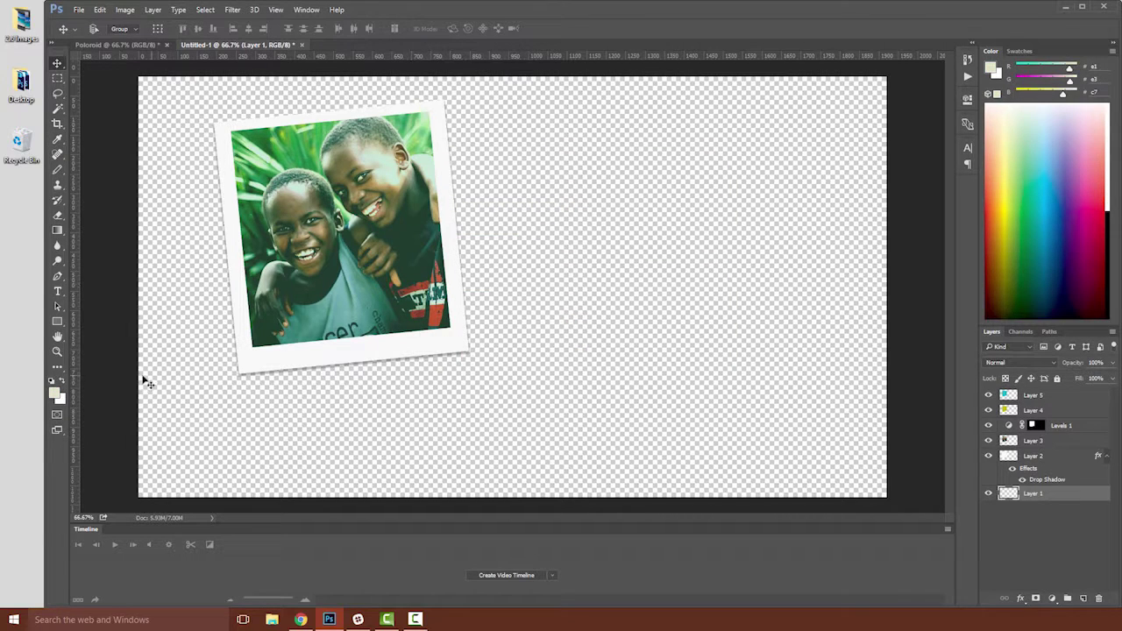
{"action": "left_click", "coordinate": [59, 233]}
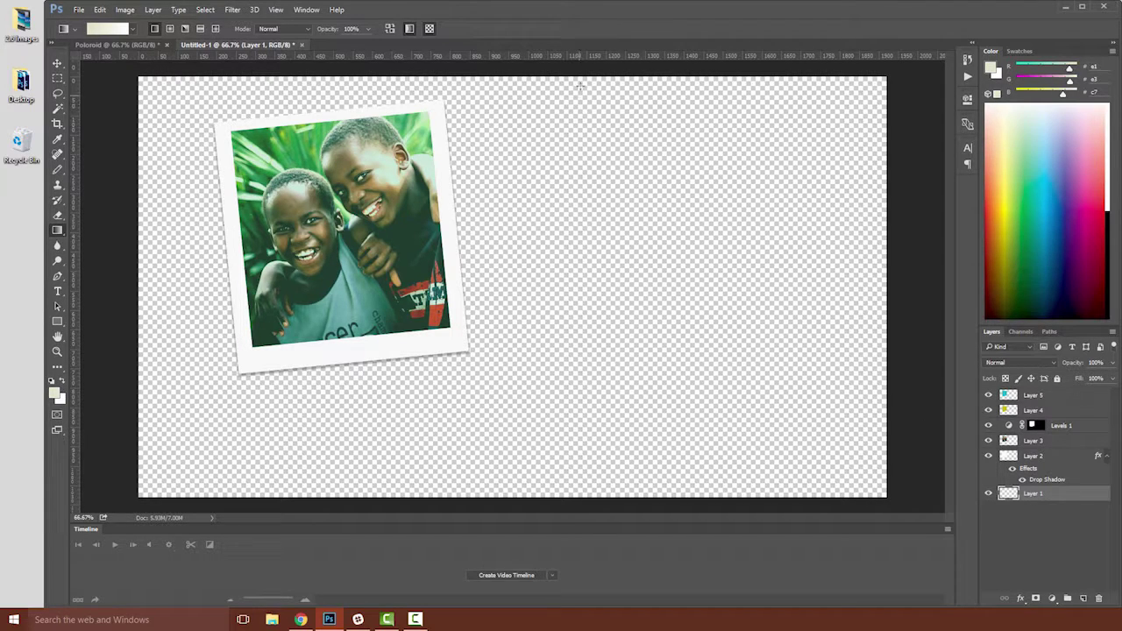
{"action": "left_click_drag", "start_coordinate": [581, 78], "coordinate": [631, 495]}
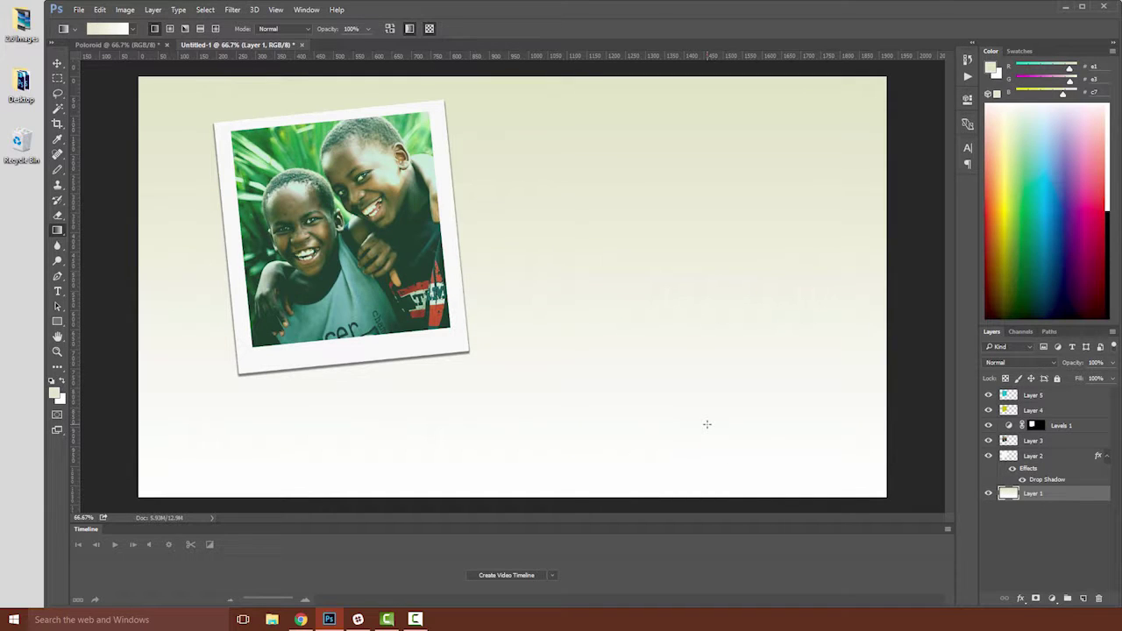